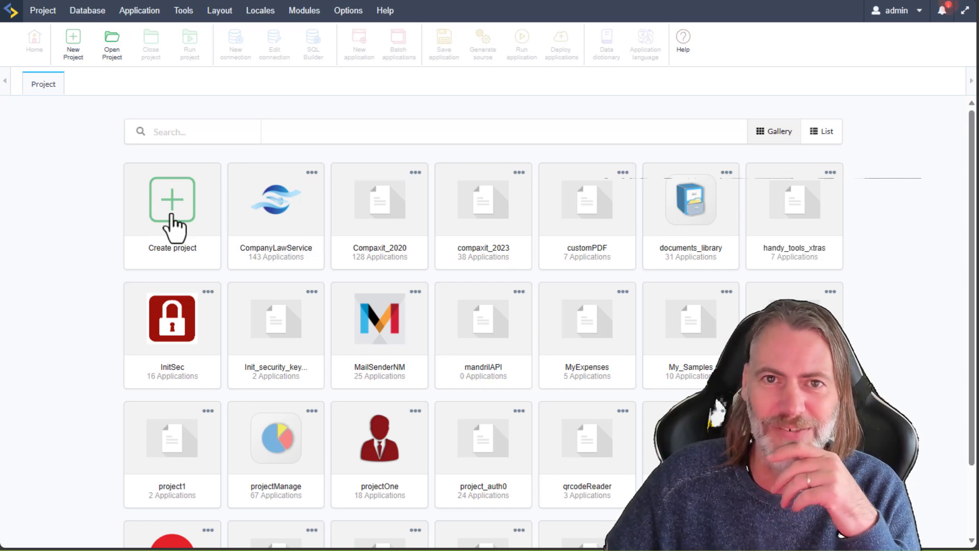
Create a blank project named project2 and continue to its database setup
click(172, 215)
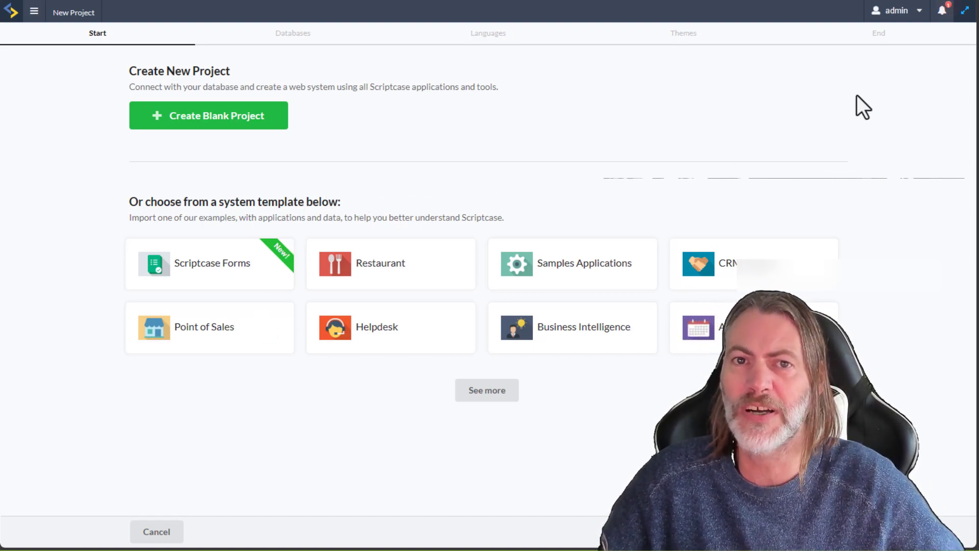
click(890, 11)
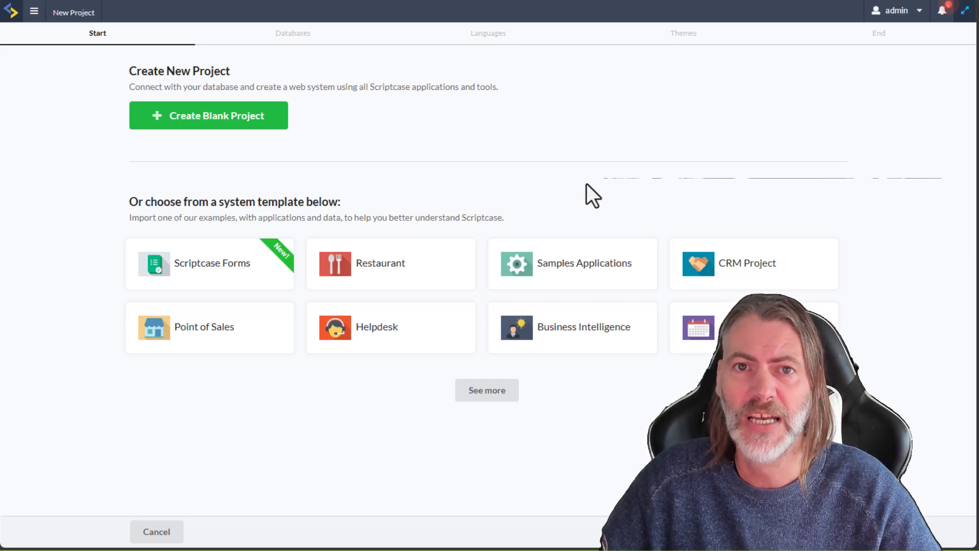
click(262, 125)
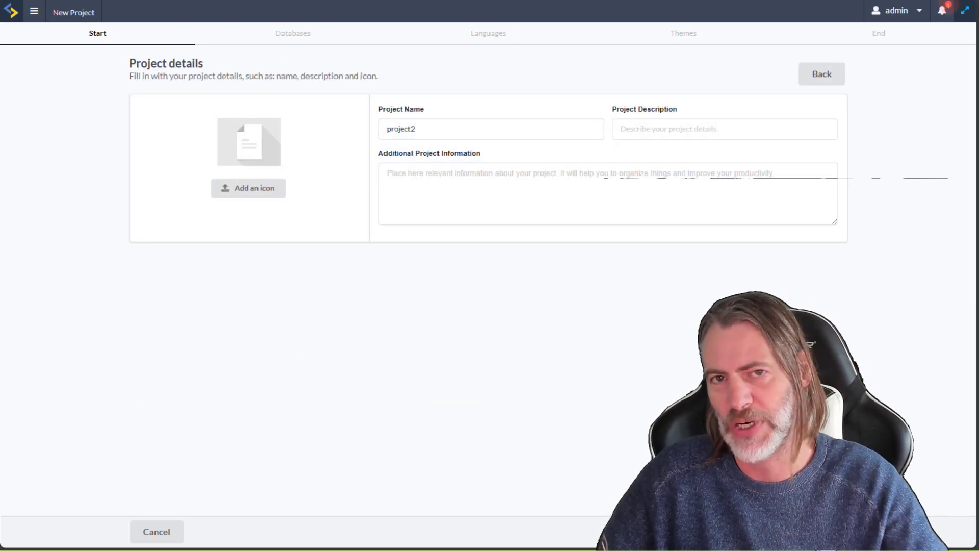
click(821, 532)
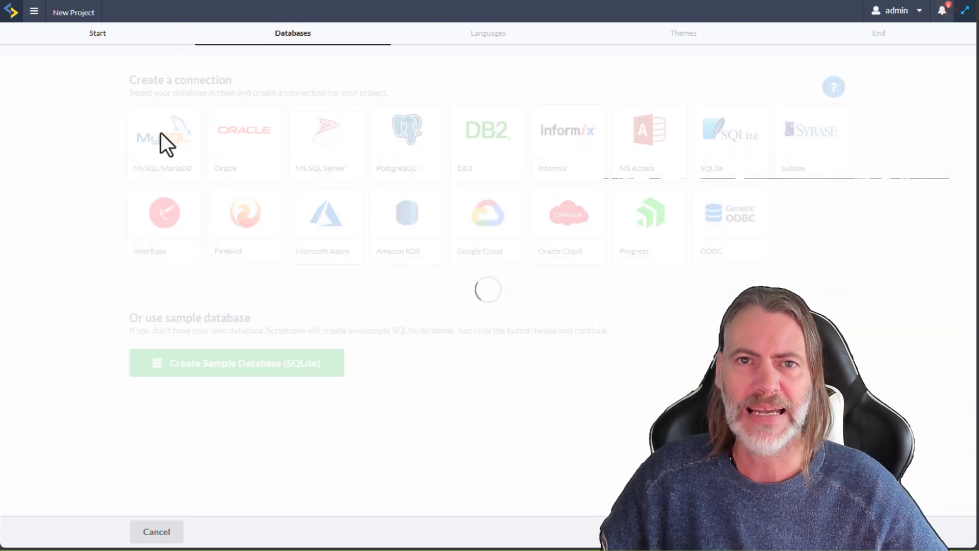
Set up the MySQL/MariaDB connection conn_mysql with the MySQL PDO driver on 127.0.0.1, port 3306, using the sample database
click(169, 131)
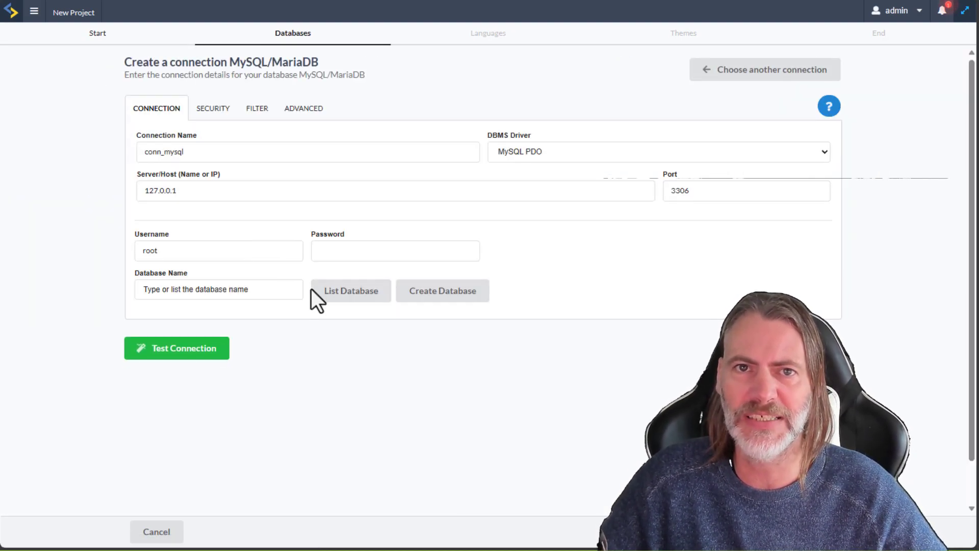
drag(298, 326, 301, 402)
click(174, 326)
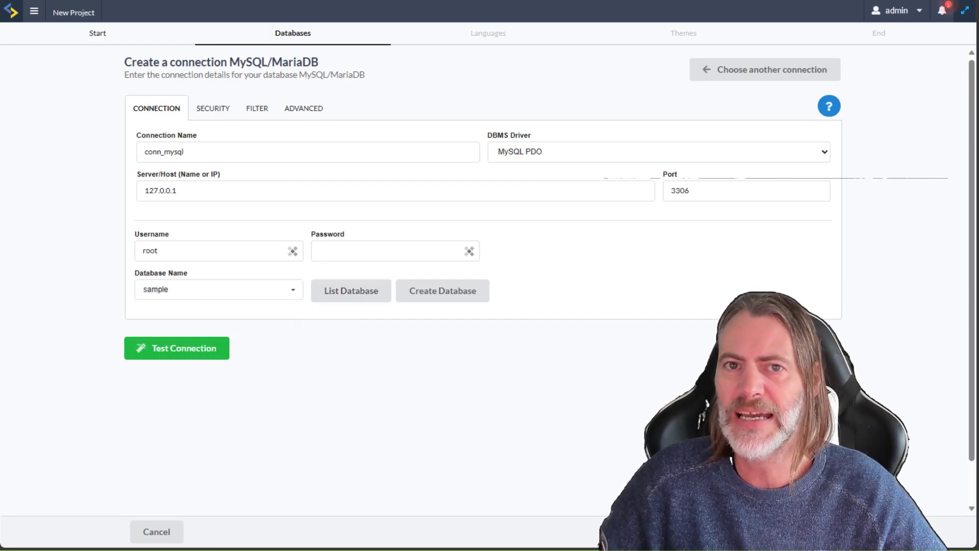
click(813, 531)
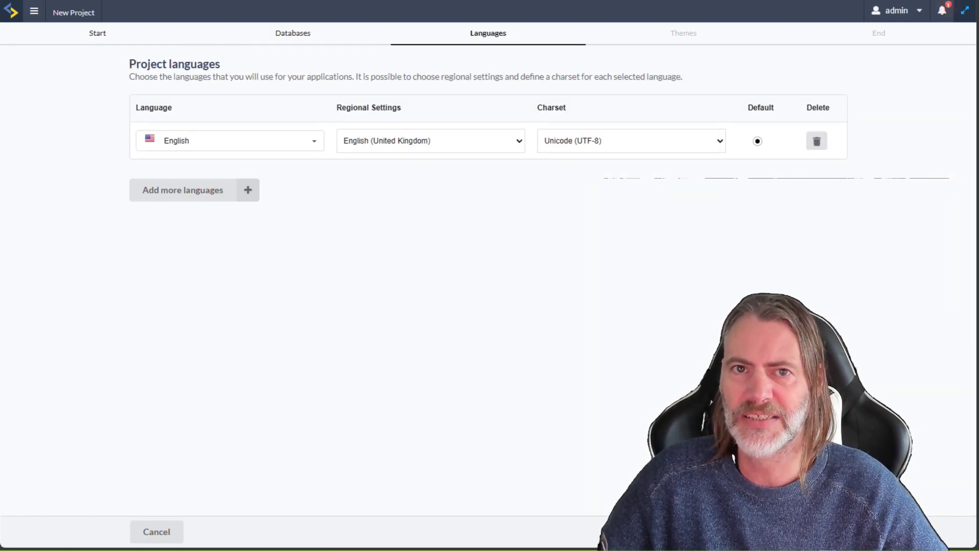
Accept English (United Kingdom) with Unicode (UTF-8) as the project language and finish the remaining project setup
click(813, 531)
click(813, 532)
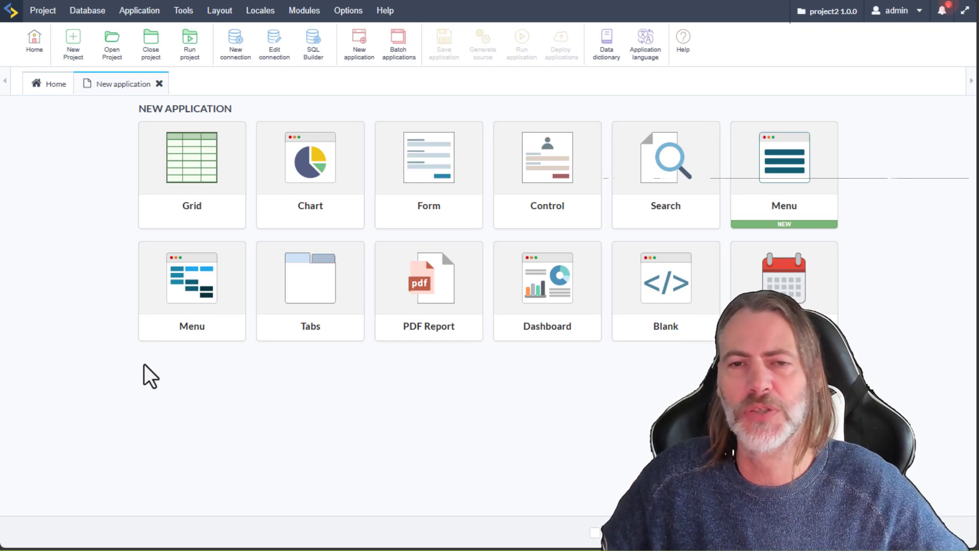
click(349, 11)
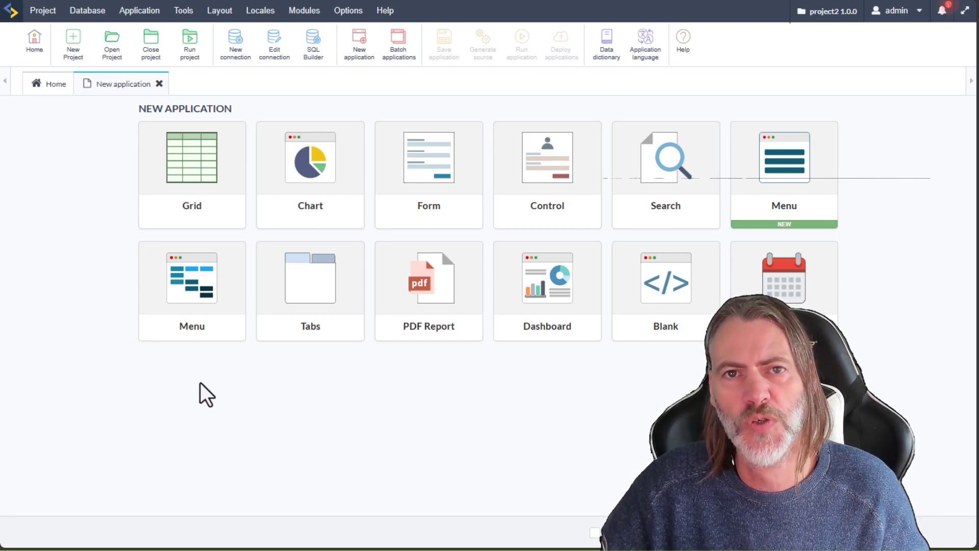
Create a classic Menu application named menu, leaving the tree menu option off
click(230, 284)
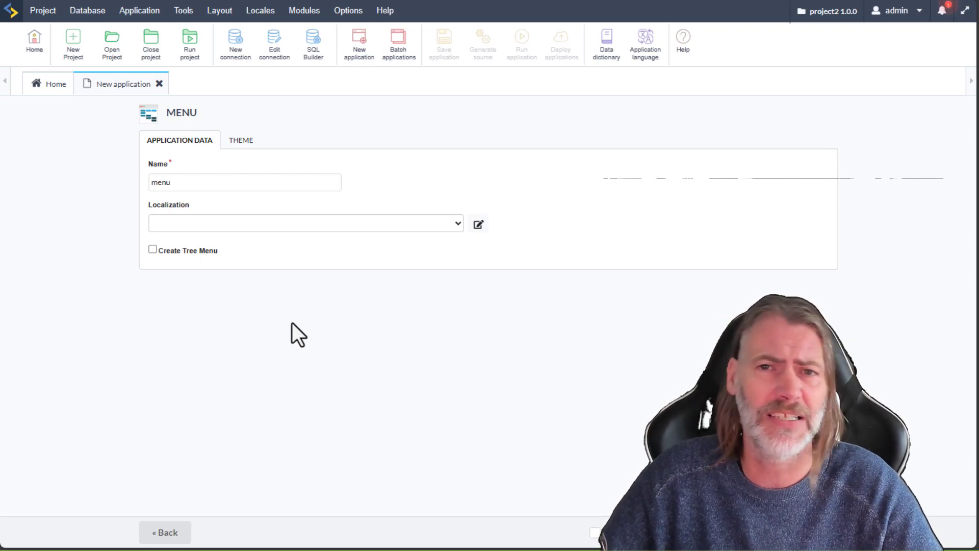
click(167, 530)
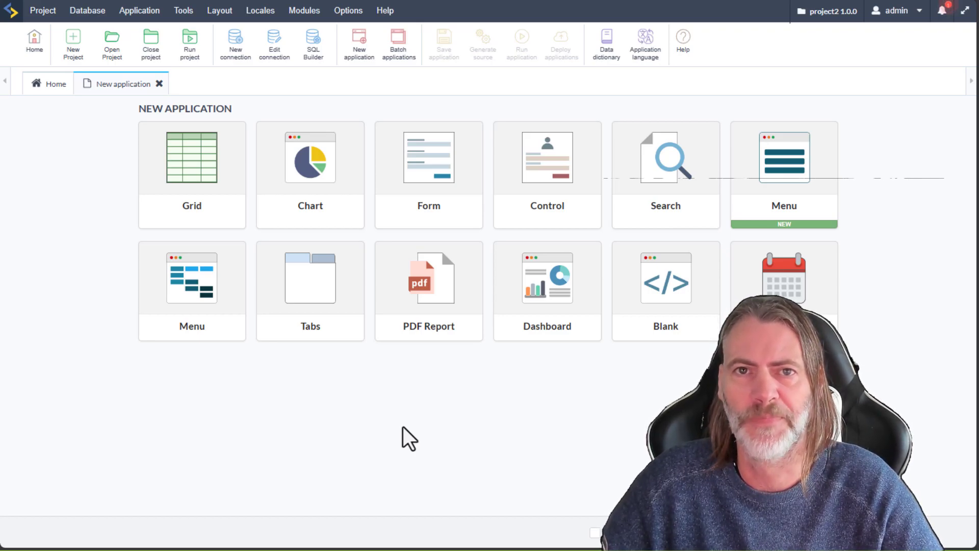
click(193, 284)
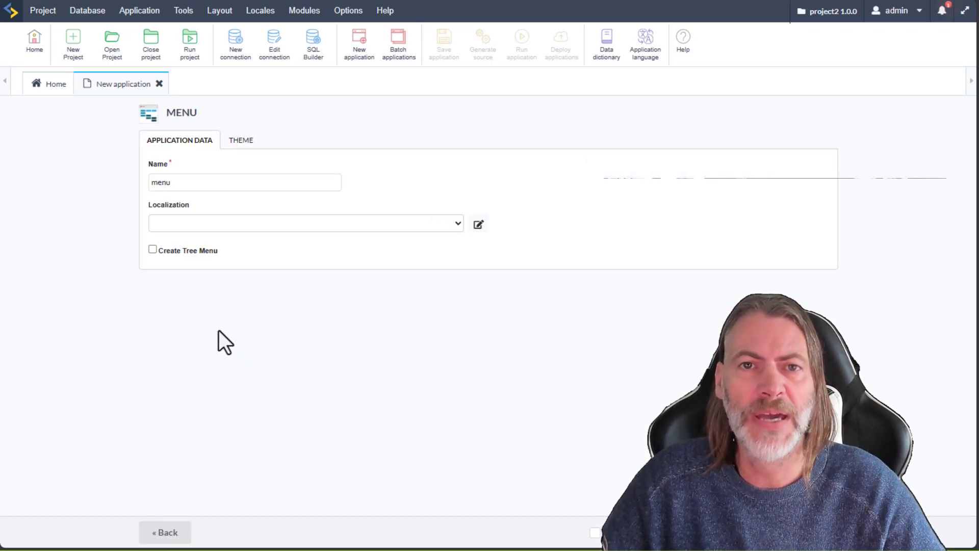
click(810, 532)
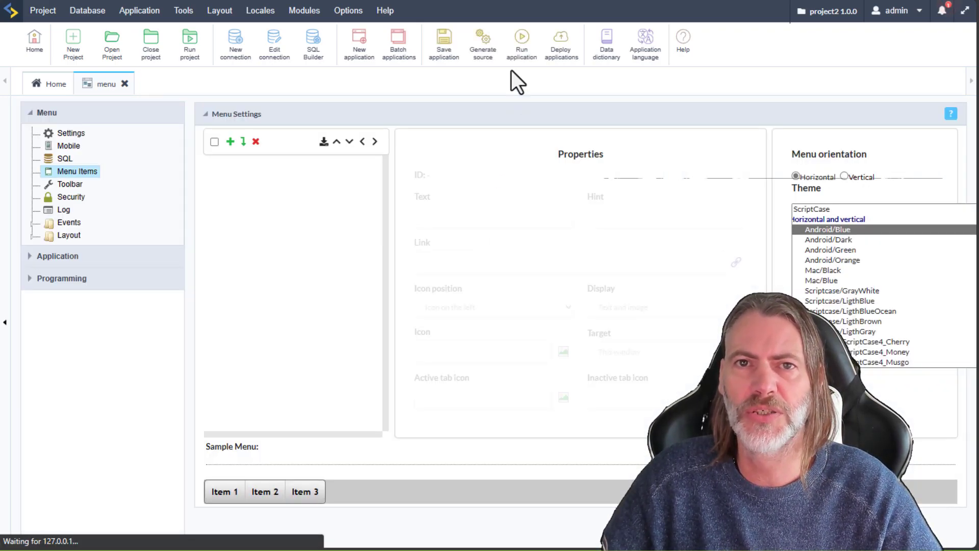
Add five items to the horizontal menu, run the application to preview it, and close it
click(522, 41)
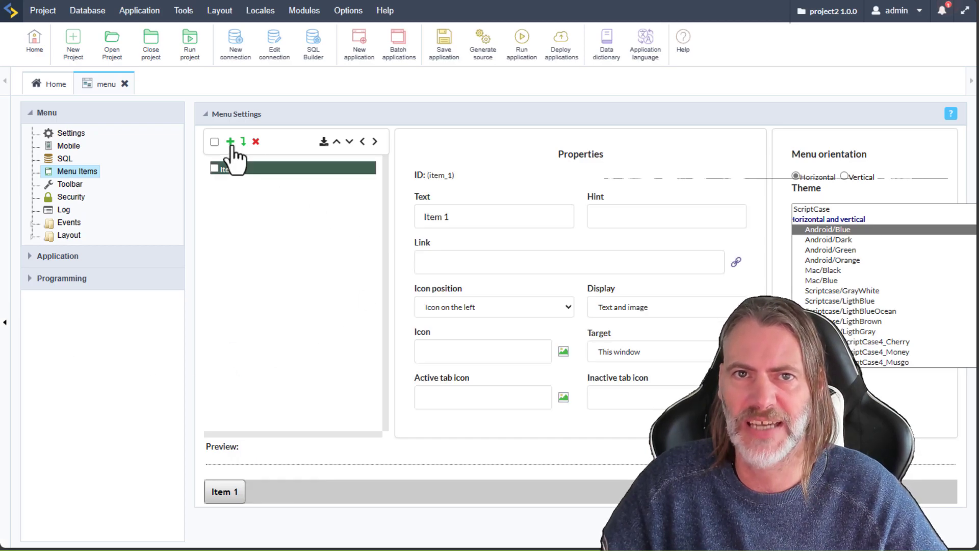
click(521, 51)
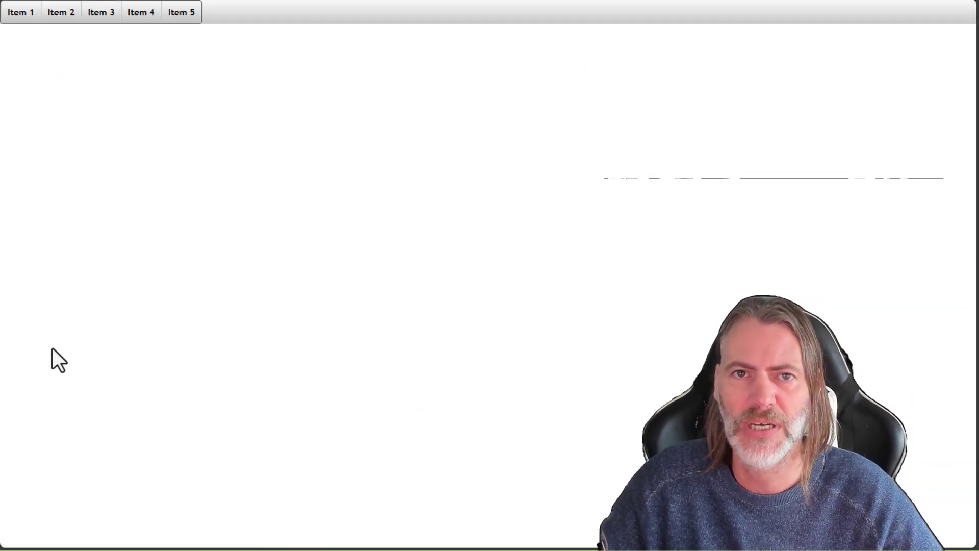
click(1, 335)
click(124, 85)
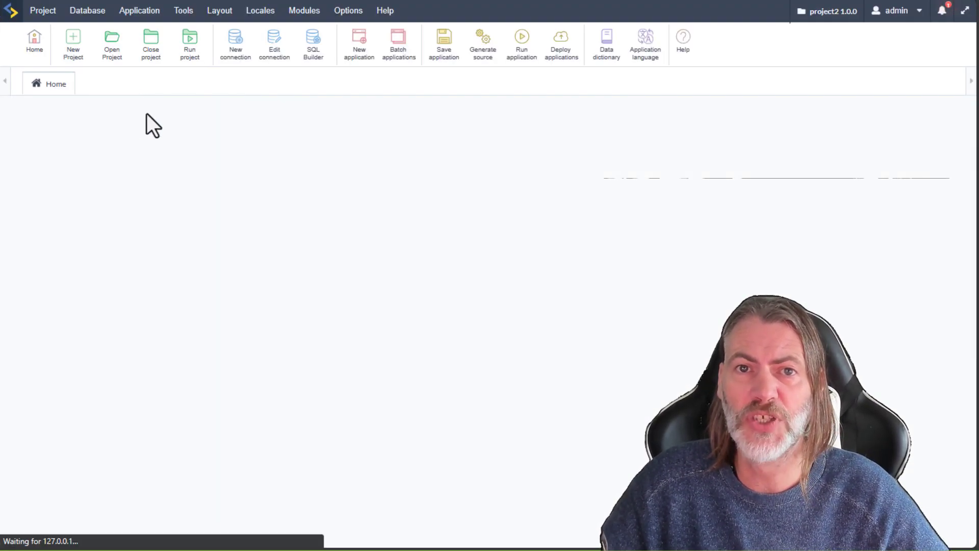
Create a classic Menu application named menu_1 with the Create Tree Menu option enabled
click(361, 44)
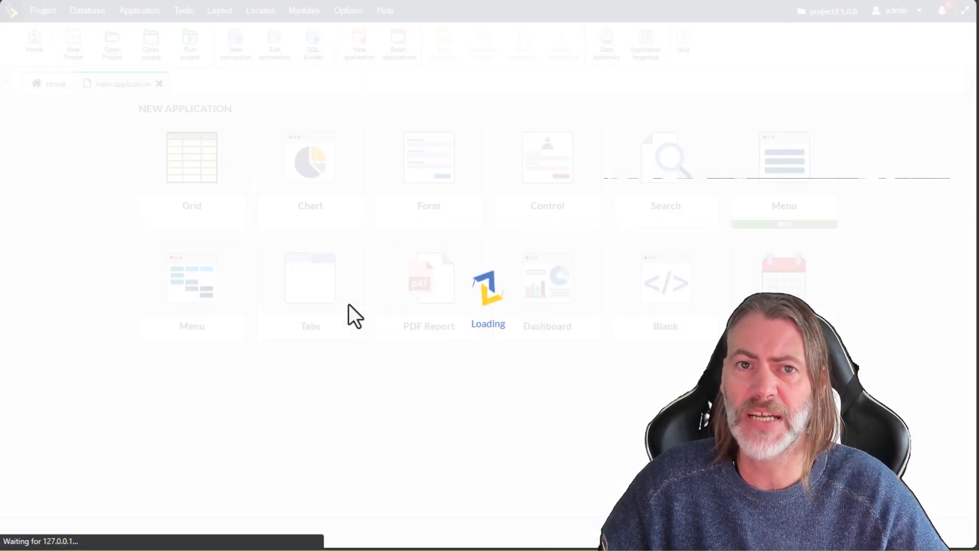
click(185, 320)
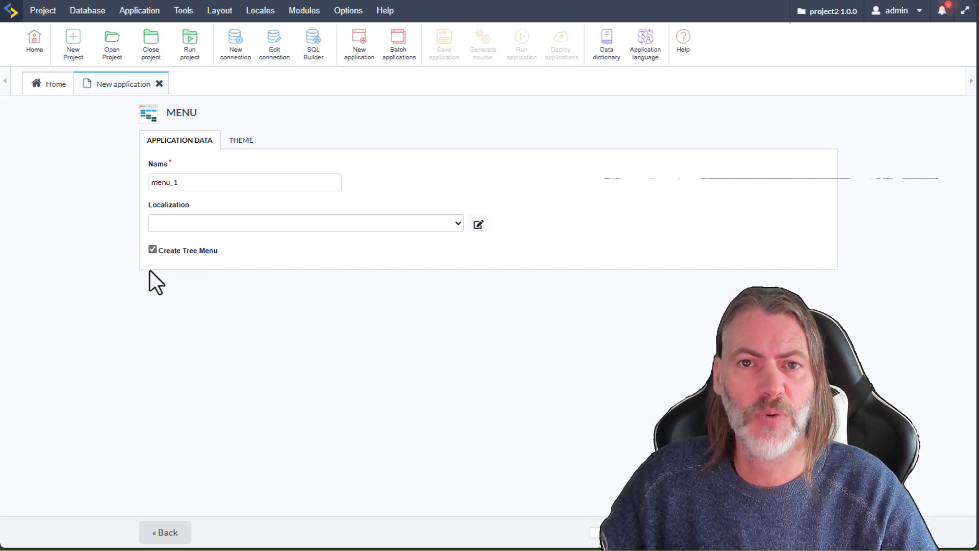
click(811, 532)
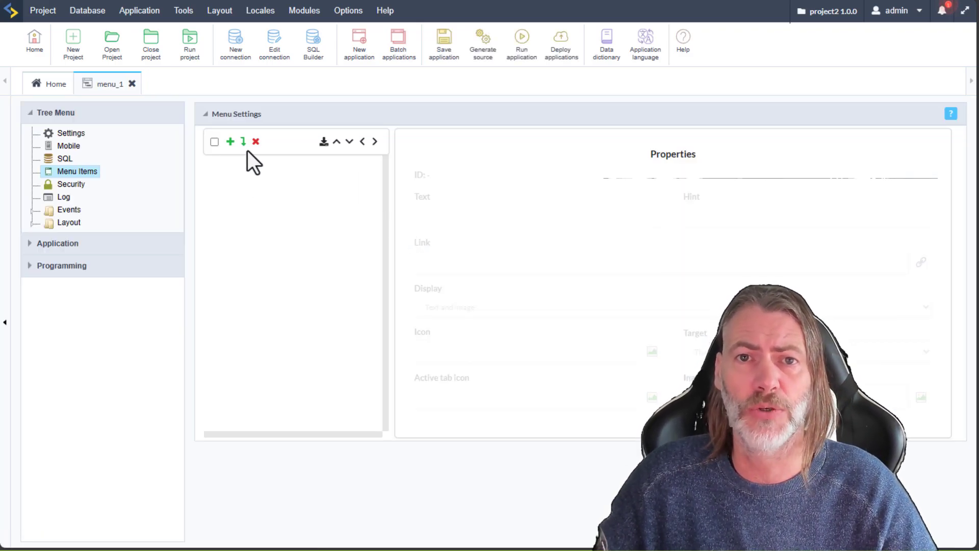
Add four items to the tree menu, run it to try Item 2, and close the application
click(230, 142)
double_click(230, 142)
click(522, 39)
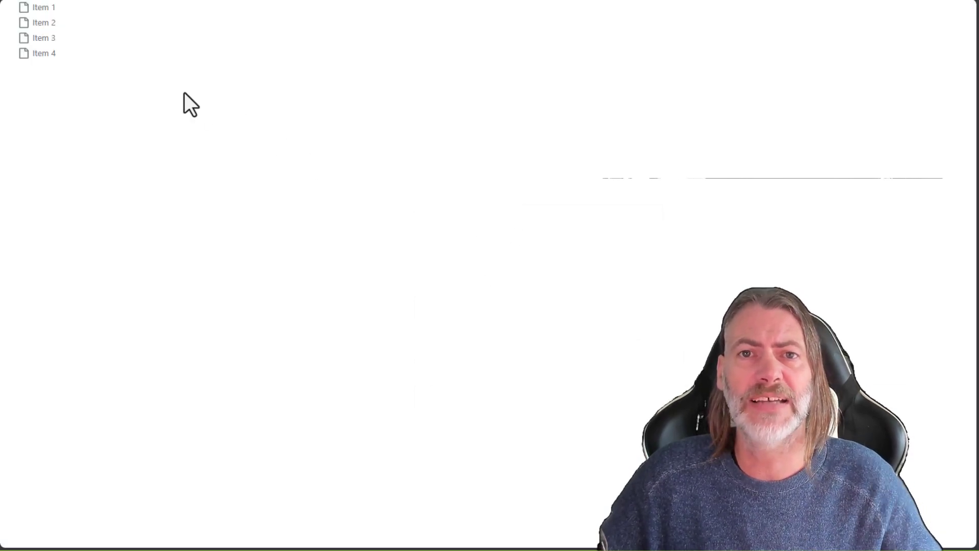
click(42, 23)
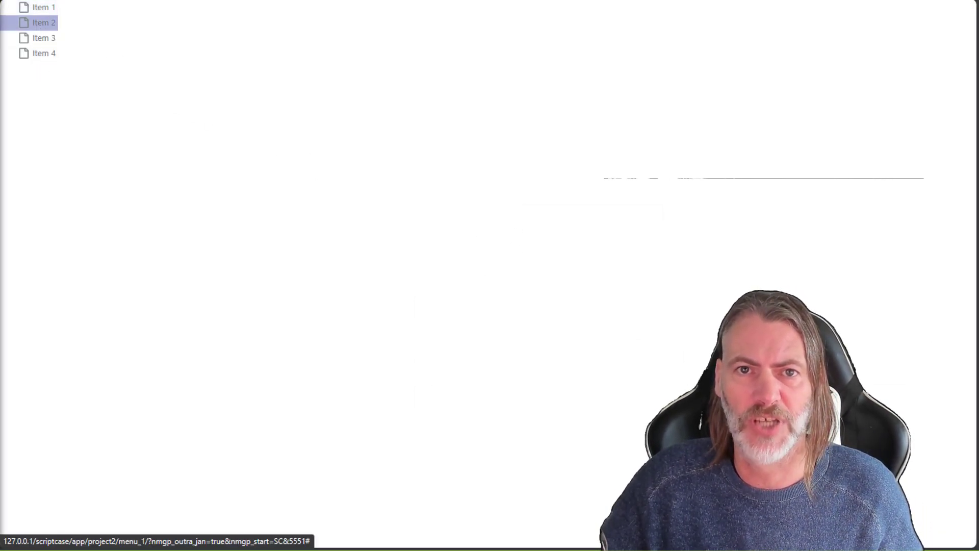
click(3, 329)
click(131, 84)
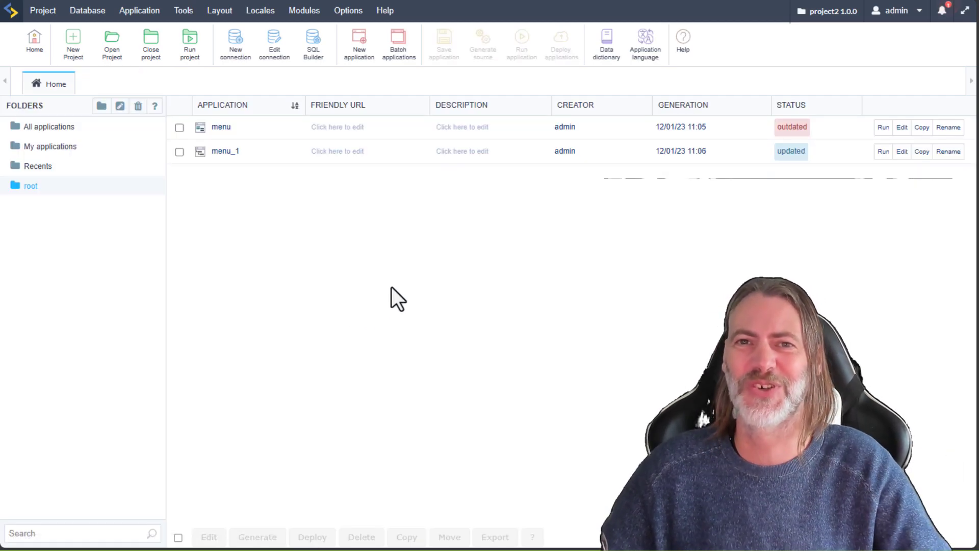
Create an application named menu_2 using the new Menu type
click(368, 44)
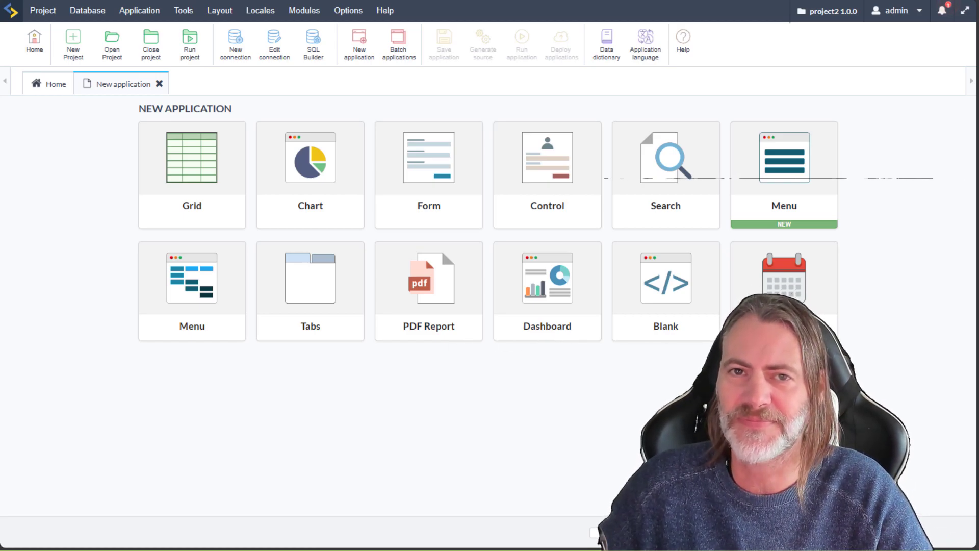
click(789, 172)
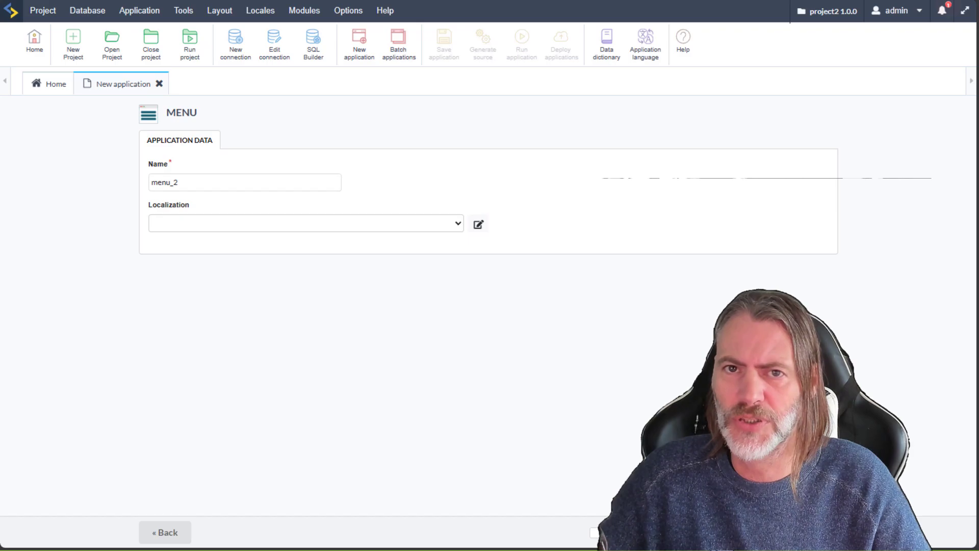
click(811, 532)
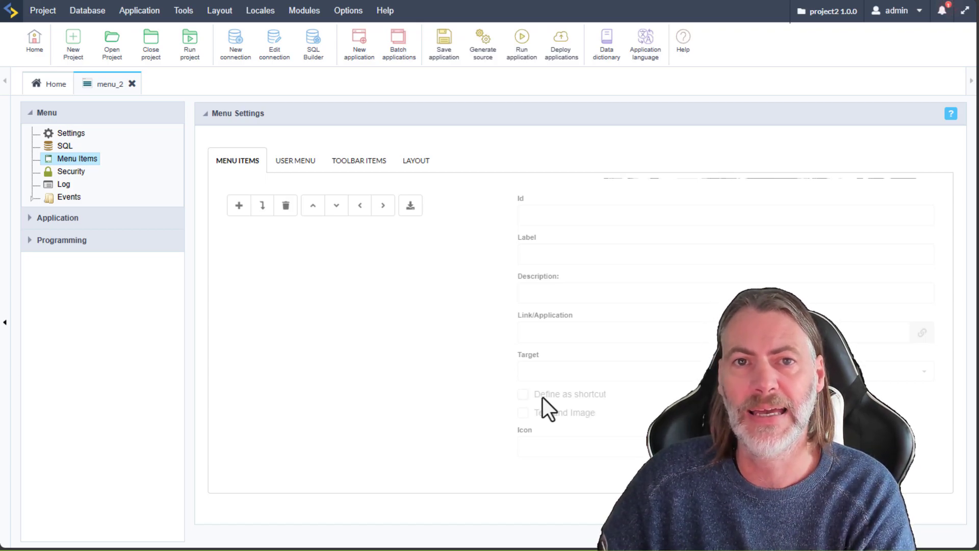
Add four items, Item 1 to Item 4, to the main menu items of menu_2
click(239, 205)
click(239, 205)
click(239, 205)
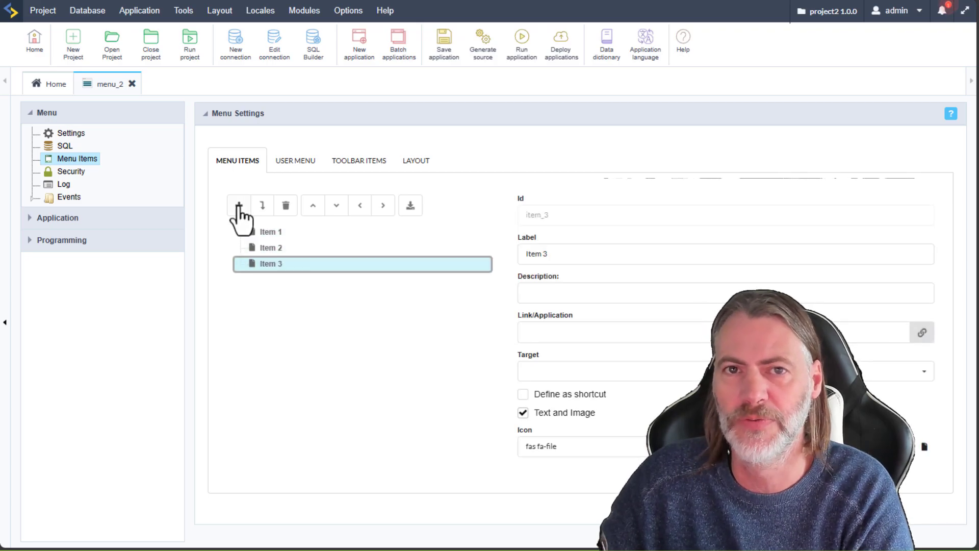
click(239, 205)
Add four items, Item 1 to Item 4, to the user menu of menu_2
click(295, 161)
click(239, 359)
click(238, 360)
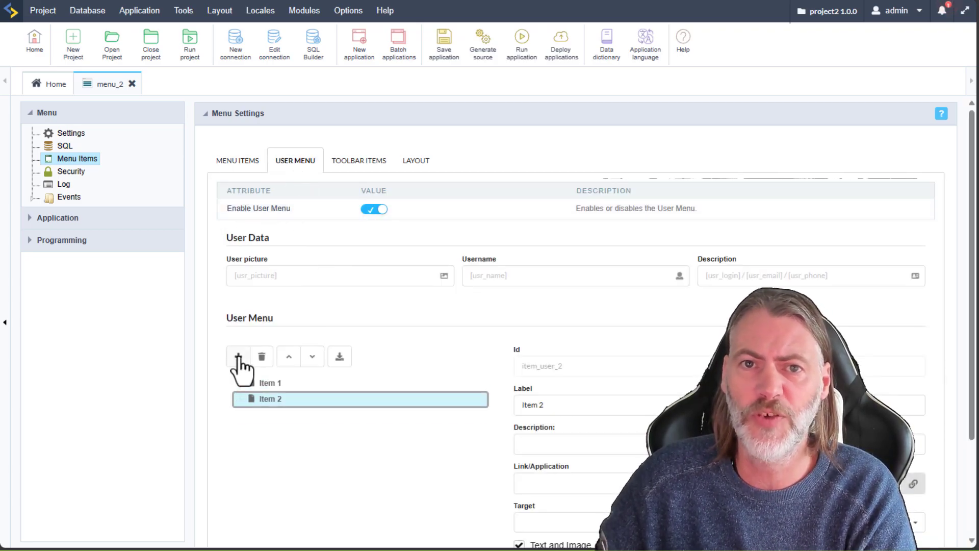
click(238, 359)
click(239, 360)
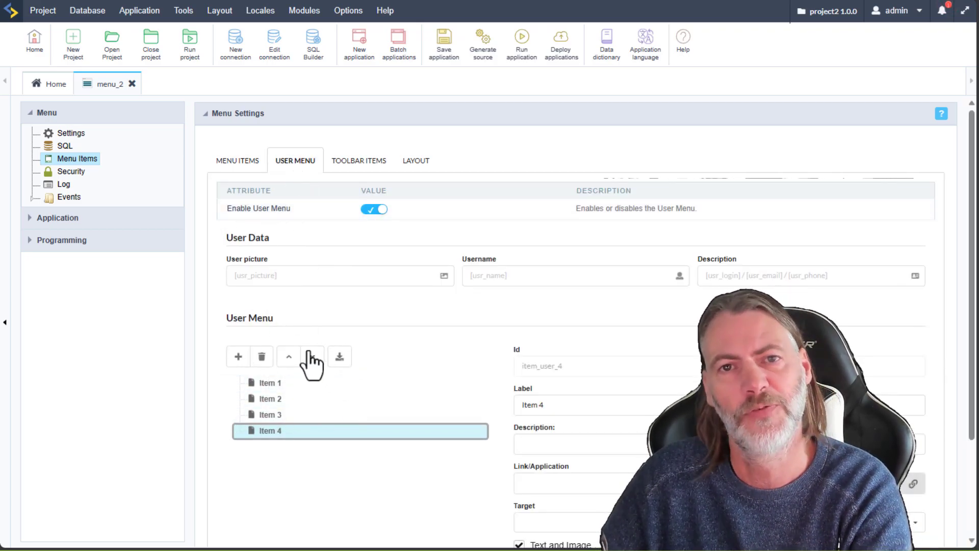
Run menu_2 and examine its search box, colour theme selector and user menu
click(239, 162)
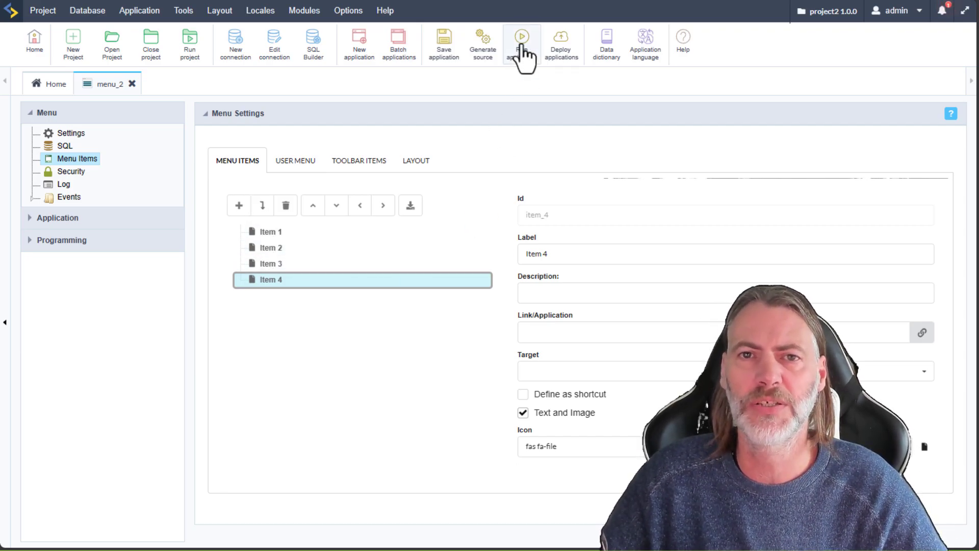
click(522, 41)
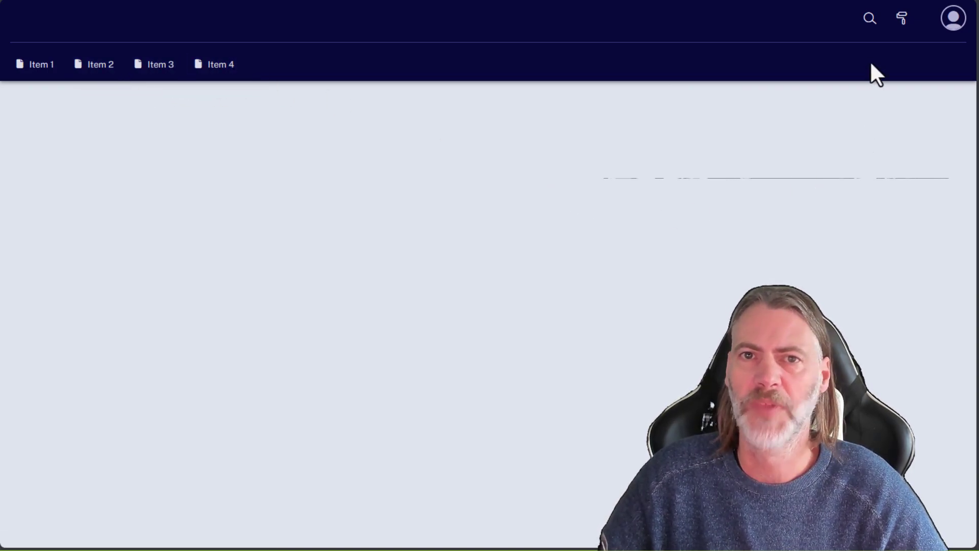
click(869, 19)
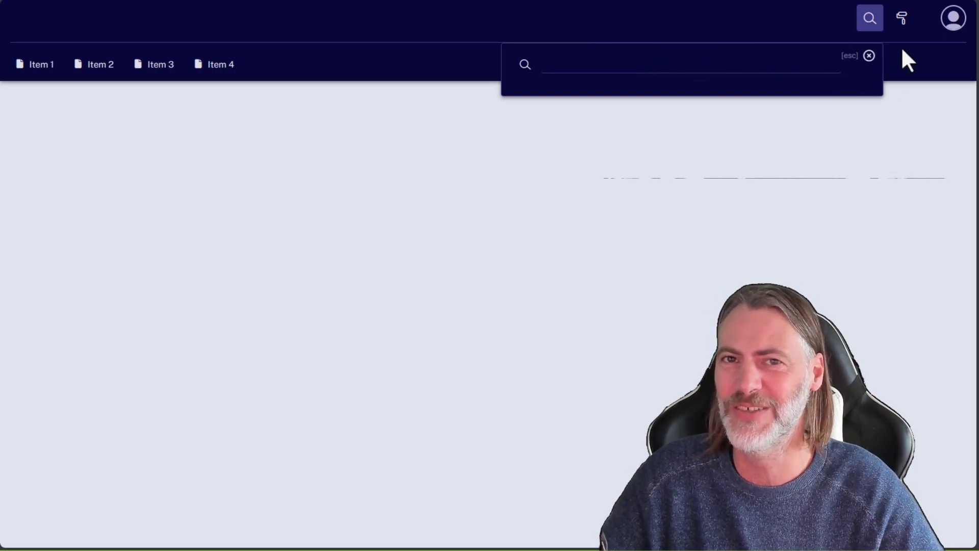
click(902, 23)
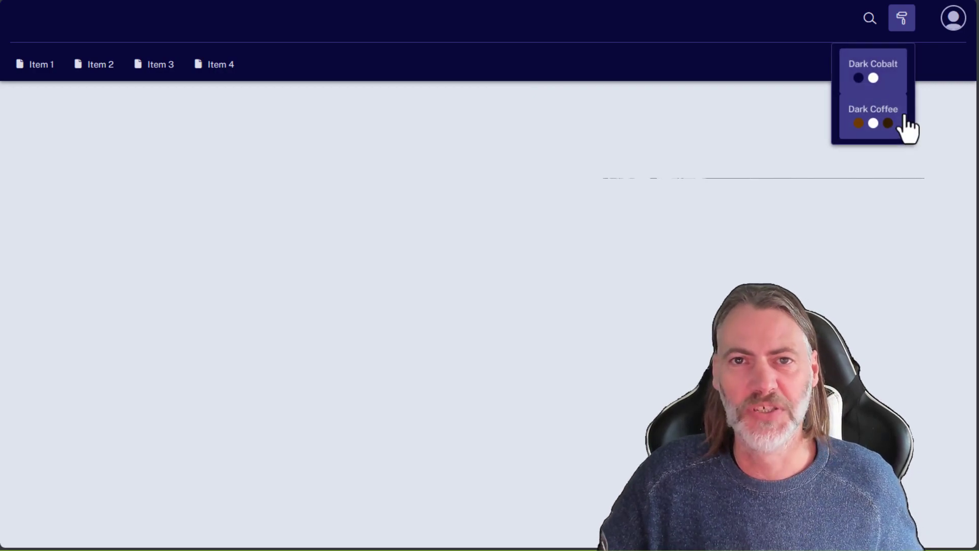
click(956, 19)
click(956, 20)
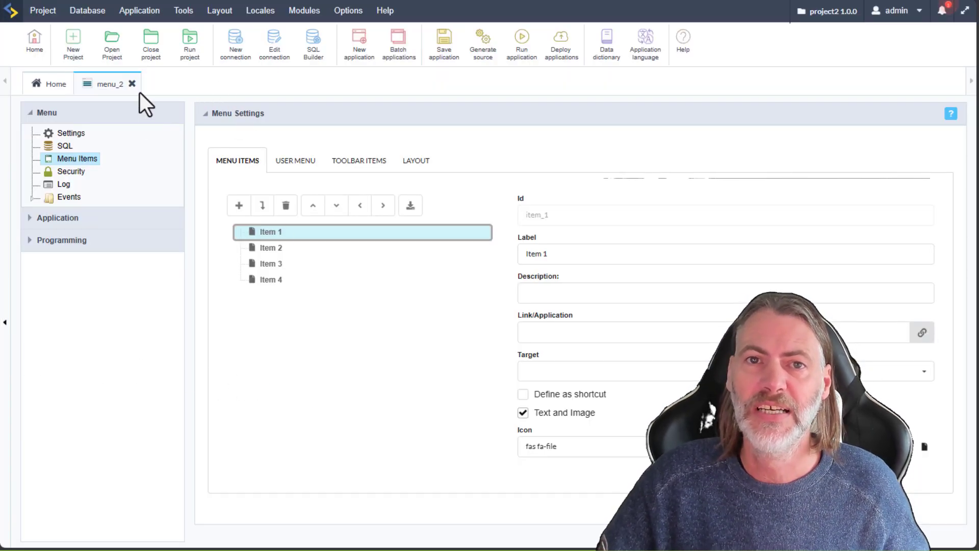
Close menu_2 and review the application types offered for a new application
click(132, 83)
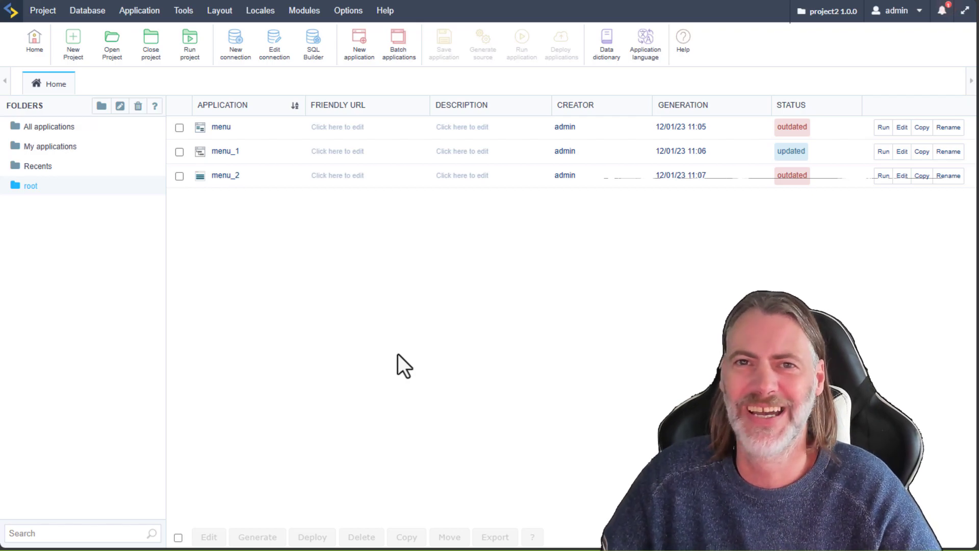
click(359, 41)
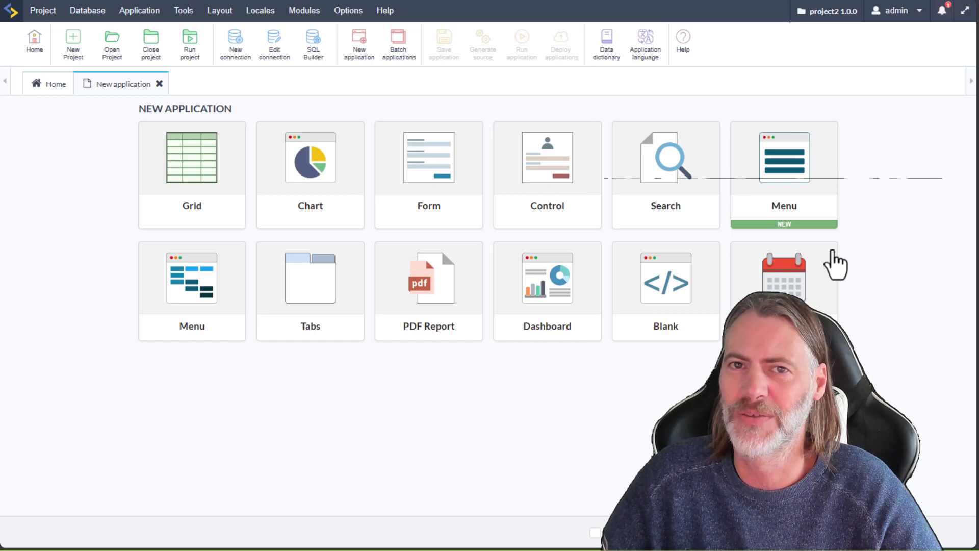
click(159, 83)
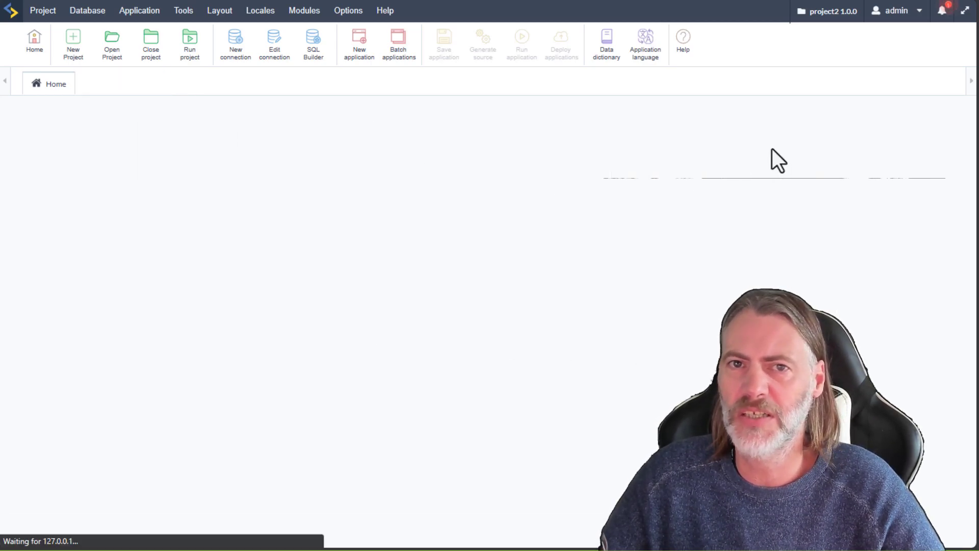
Open the Security module wizard and inspect the log file linked in the error handler window
click(305, 11)
click(325, 36)
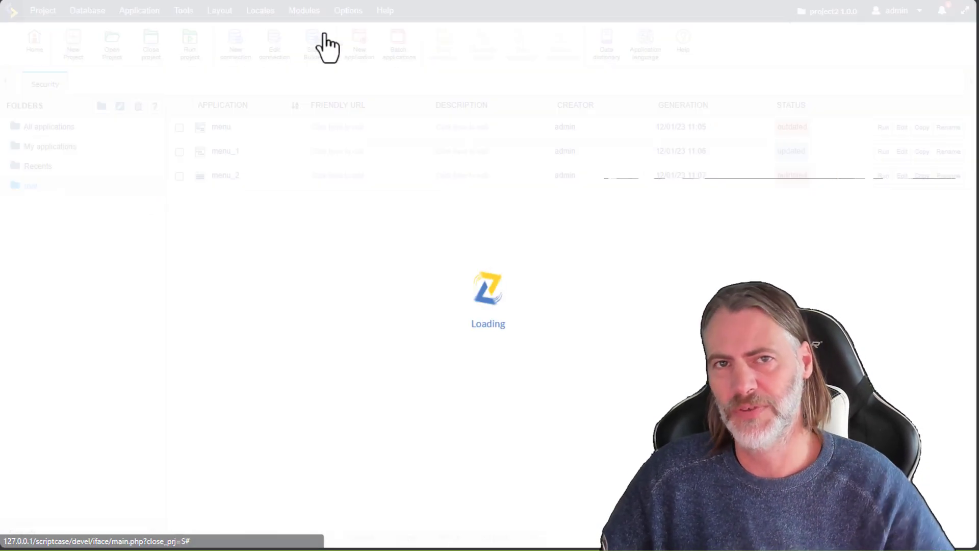
drag(224, 198, 401, 140)
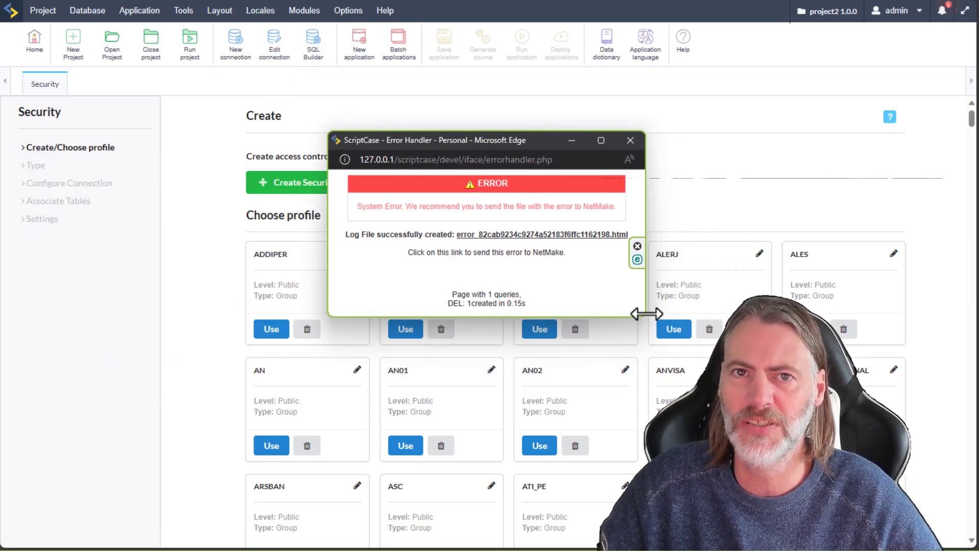
drag(644, 315, 709, 386)
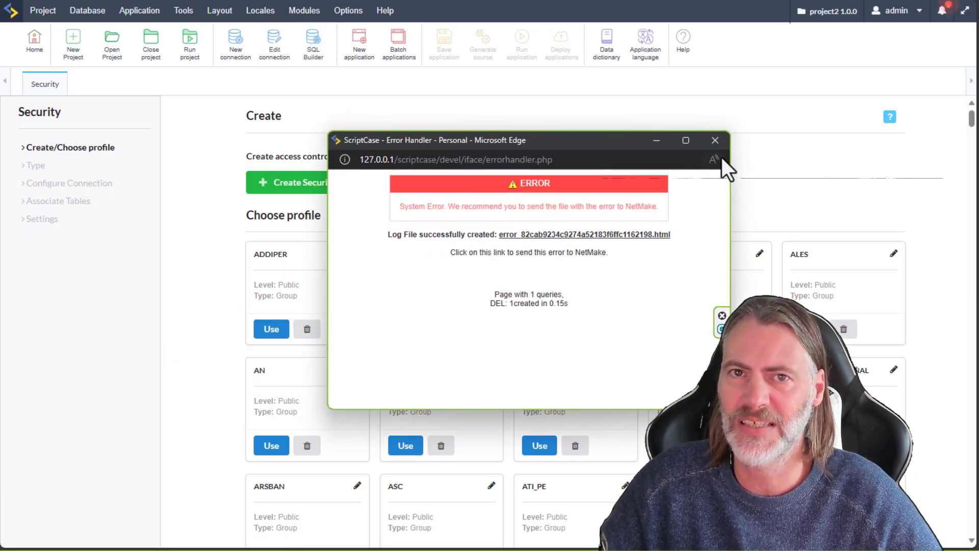
click(654, 234)
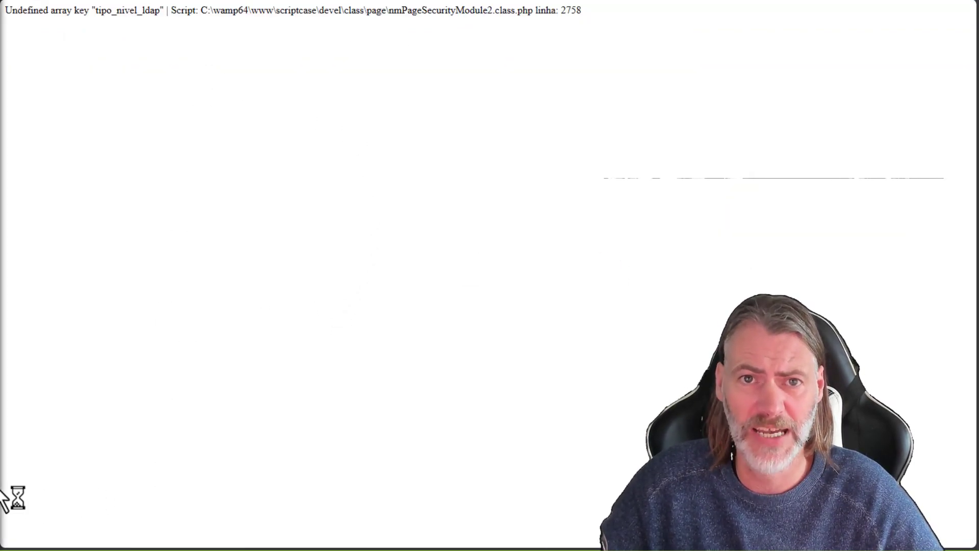
click(1, 144)
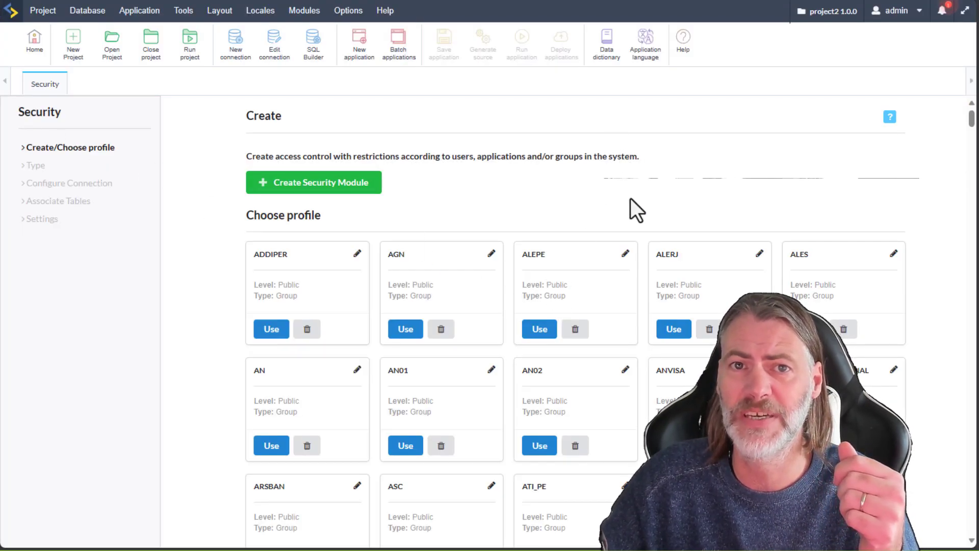
Try to create a Group security module on conn_mysql with Create Tables, prefix sec_ and deletion of existing tables enabled
click(354, 191)
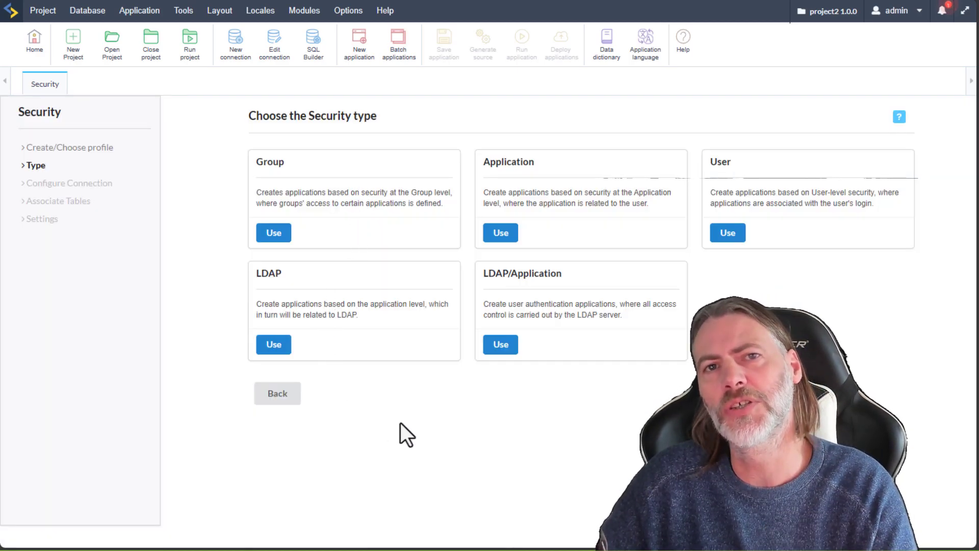
click(275, 234)
click(535, 178)
click(309, 203)
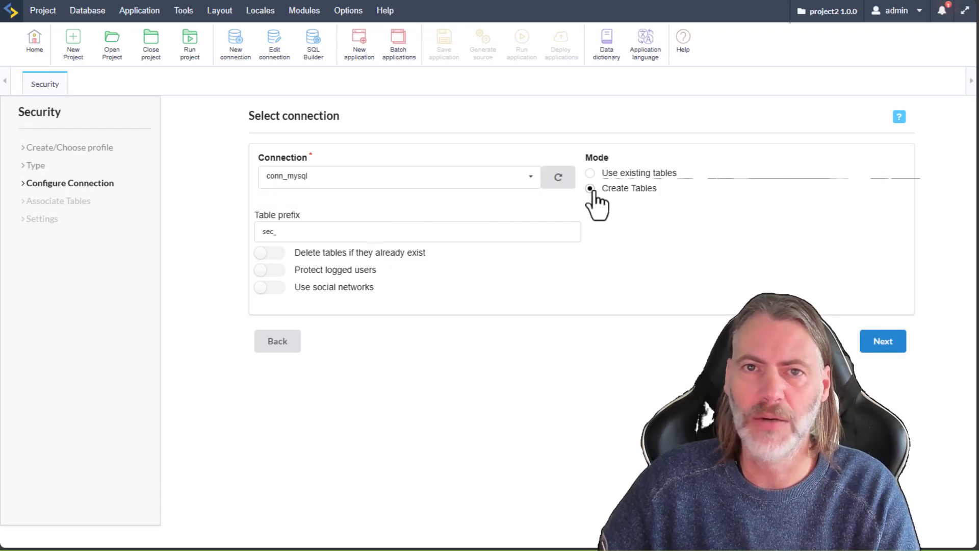
click(270, 253)
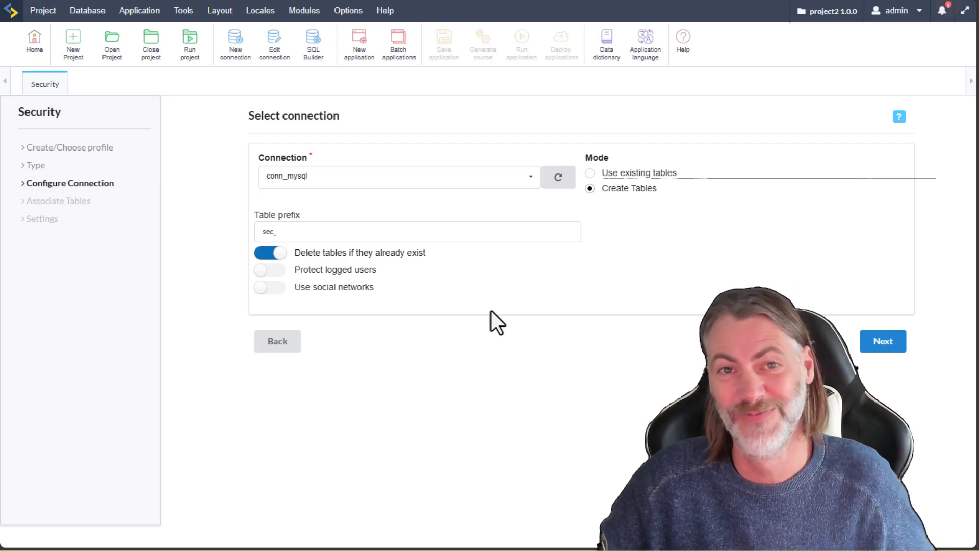
click(881, 345)
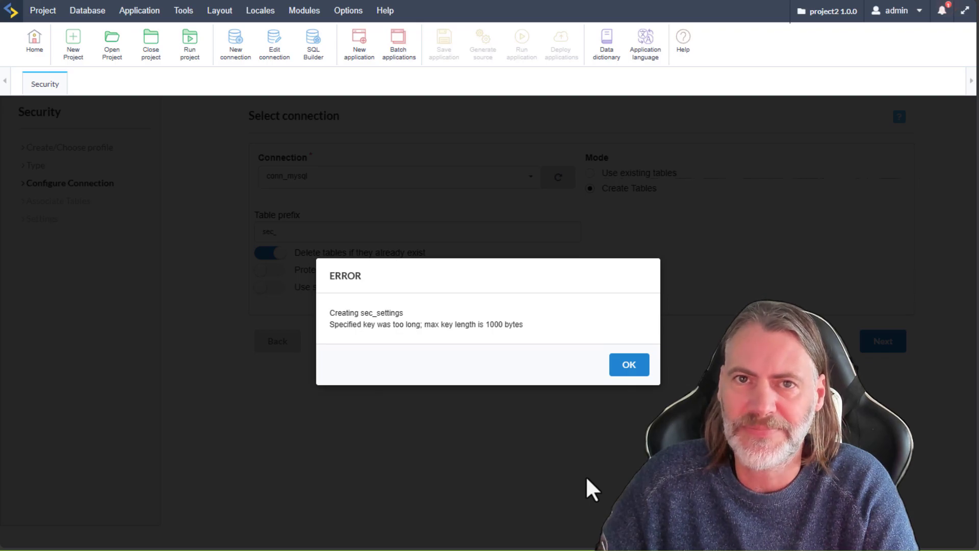
click(625, 366)
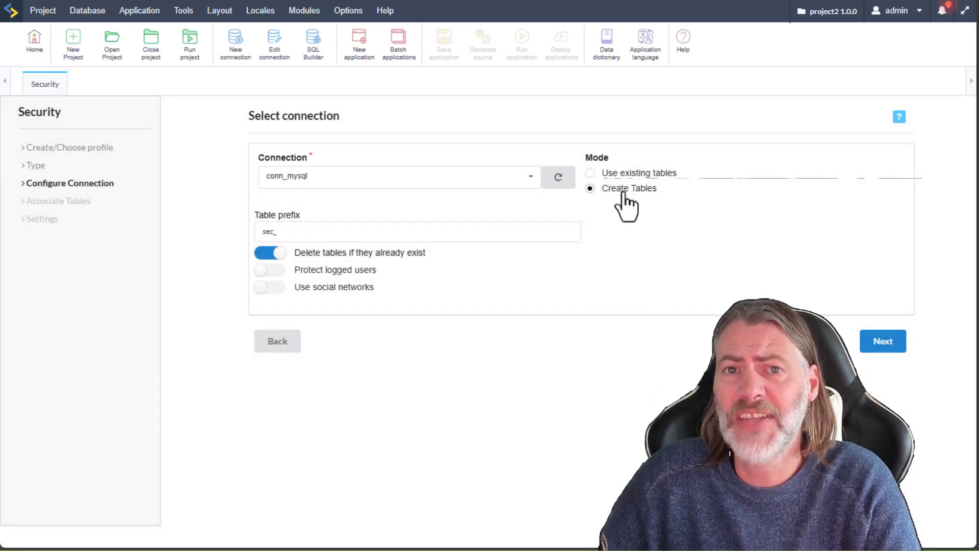
Switch the security connection to existing tables and review the column associations from User through Settings
click(591, 173)
click(883, 342)
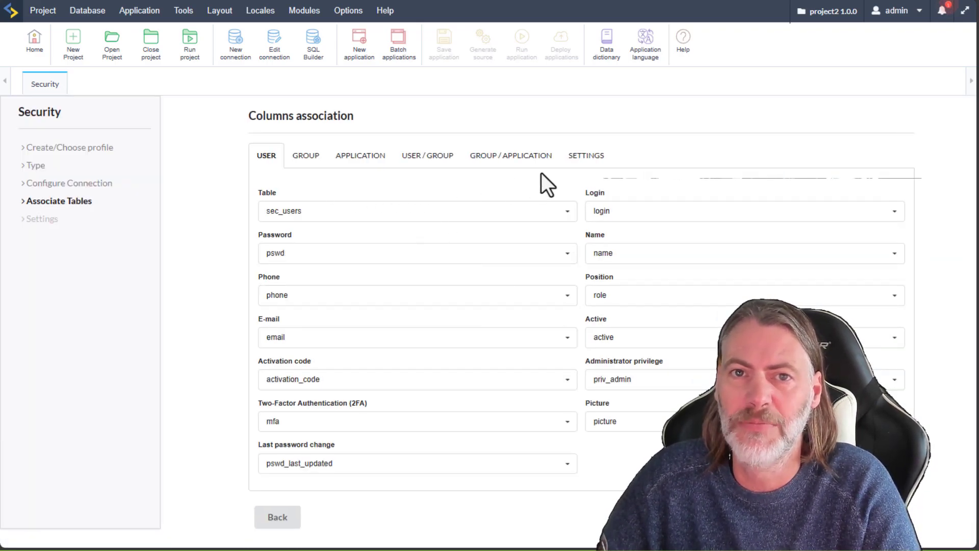
click(319, 162)
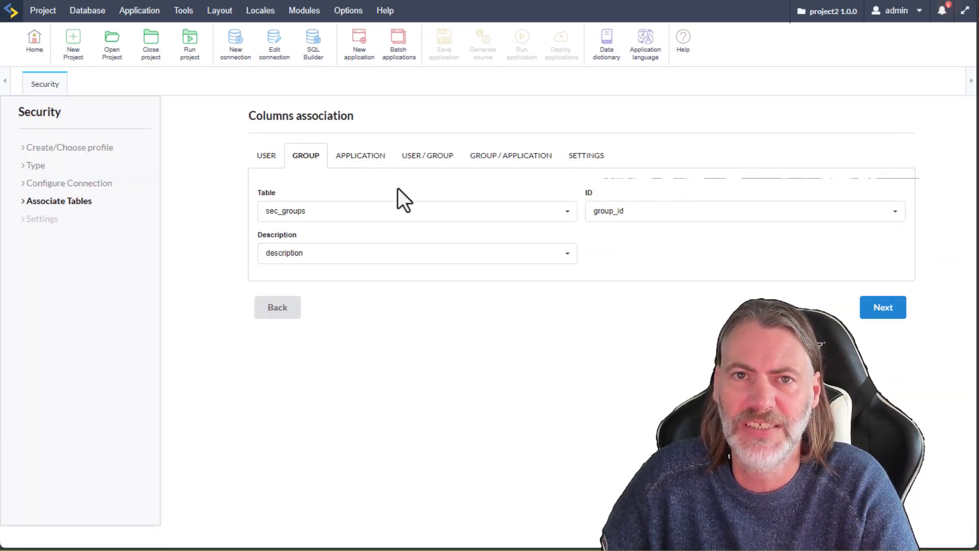
click(370, 155)
click(444, 155)
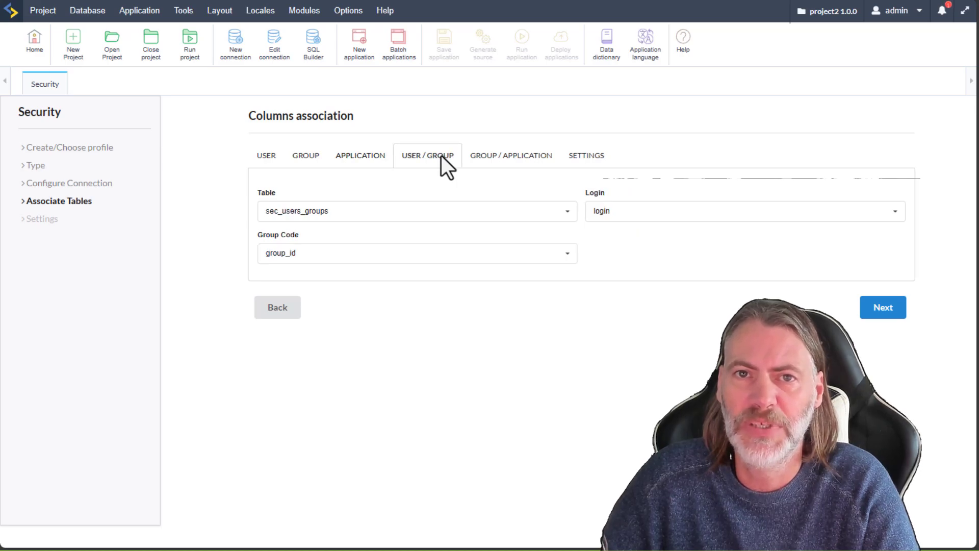
click(537, 157)
click(586, 157)
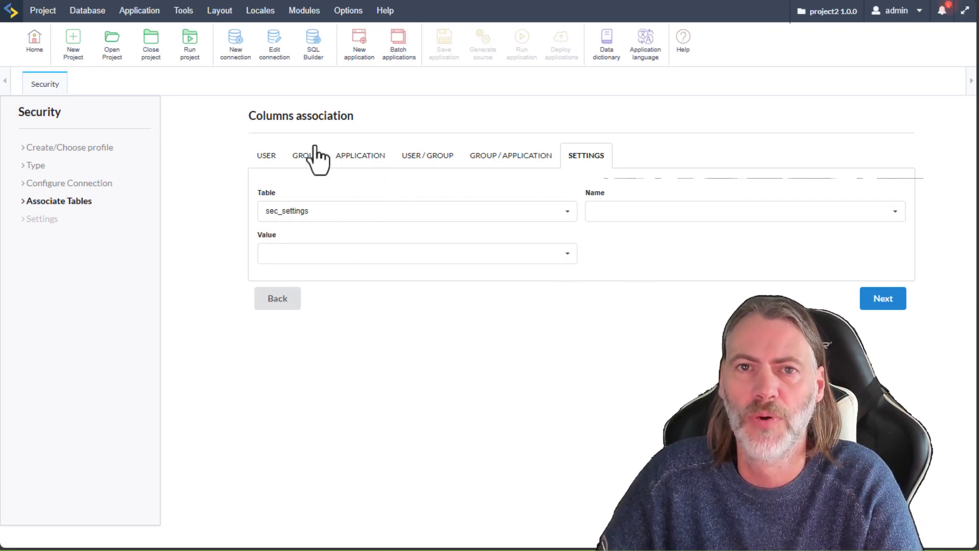
click(266, 156)
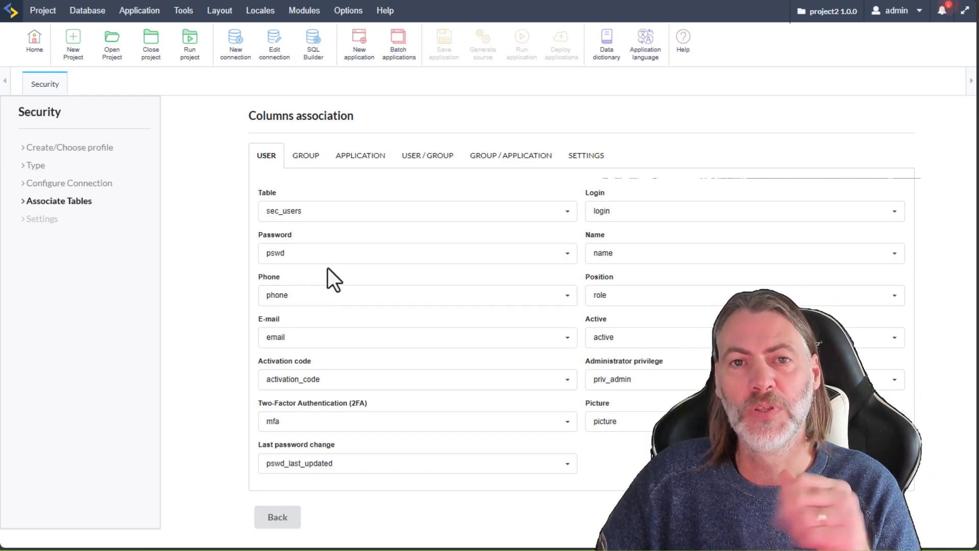
click(307, 157)
click(360, 155)
click(550, 156)
click(586, 155)
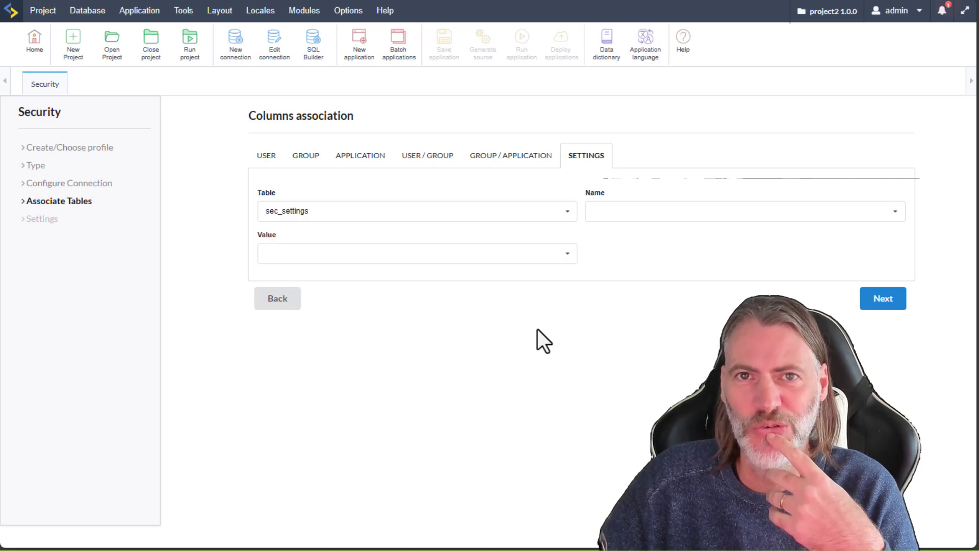
Back out of the security wizard, close the error handler window and return to the project's application list
click(280, 300)
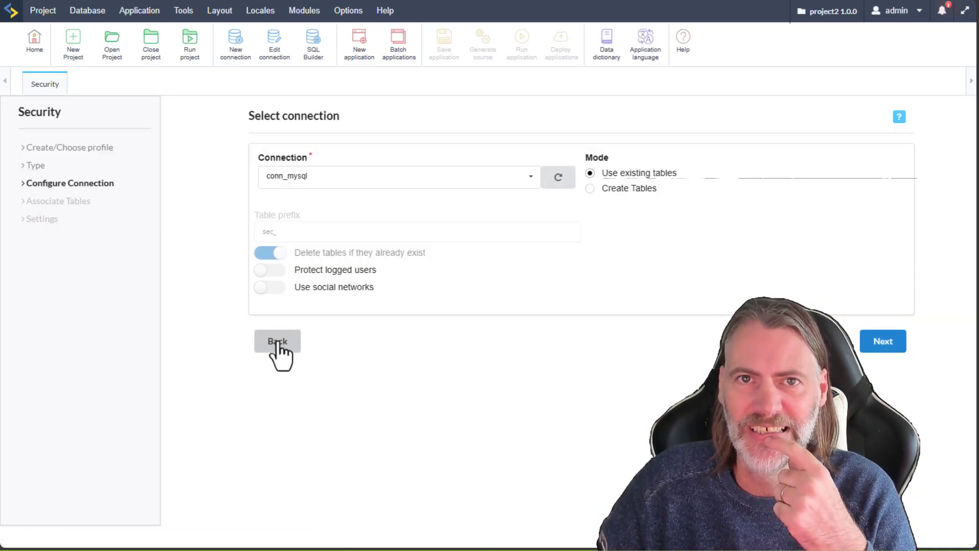
click(279, 343)
click(717, 137)
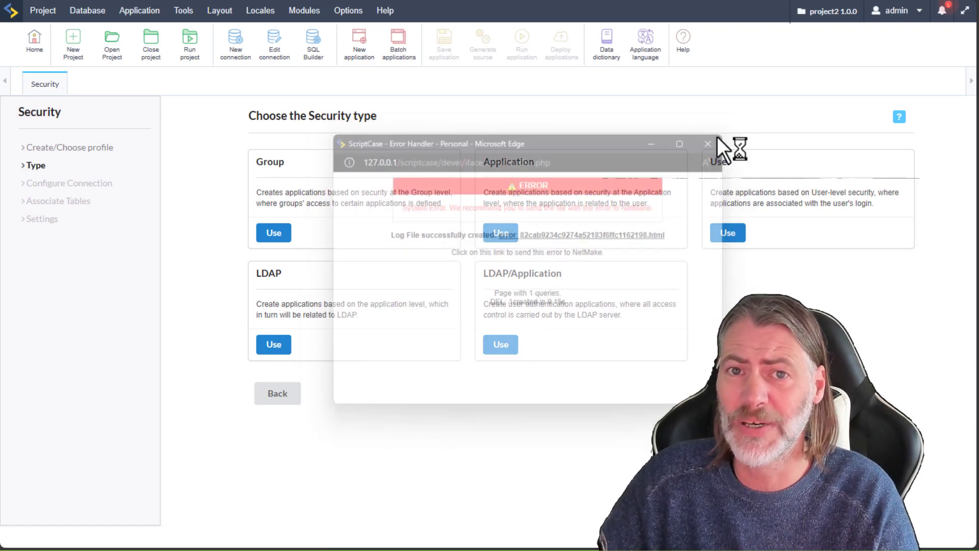
click(43, 53)
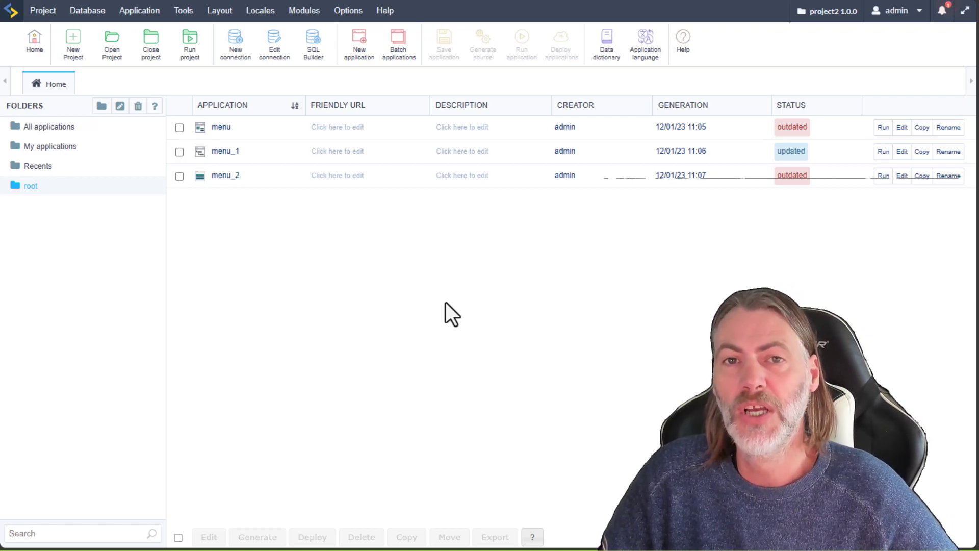
click(309, 21)
click(218, 11)
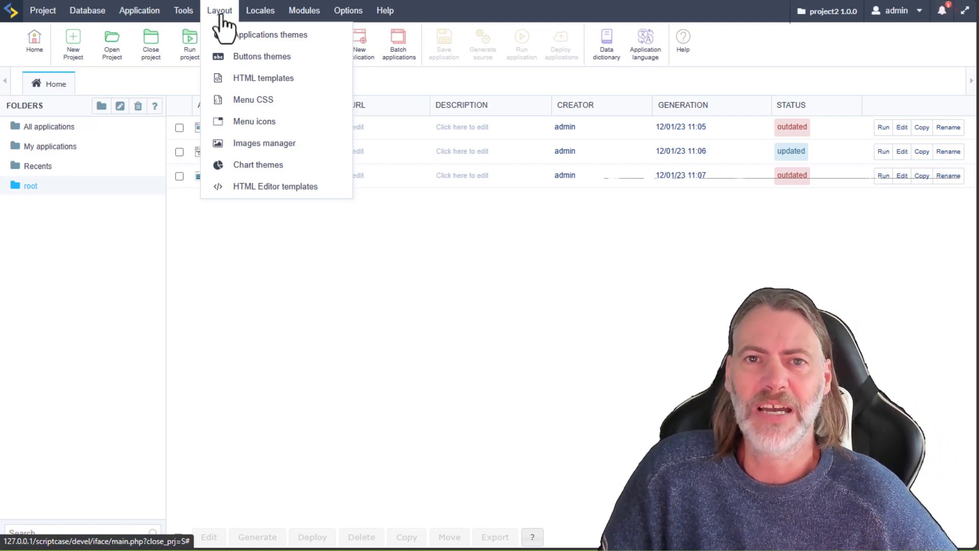
click(185, 11)
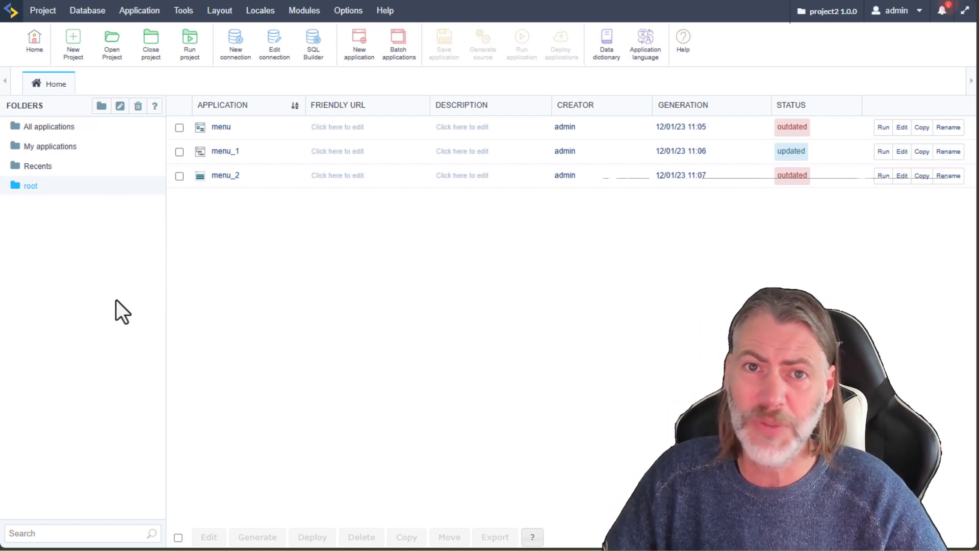
Switch to the Scriptcase Changelog page, expand release 9.10.000 and read the entry on the new responsive menu application
mouse_move(1, 296)
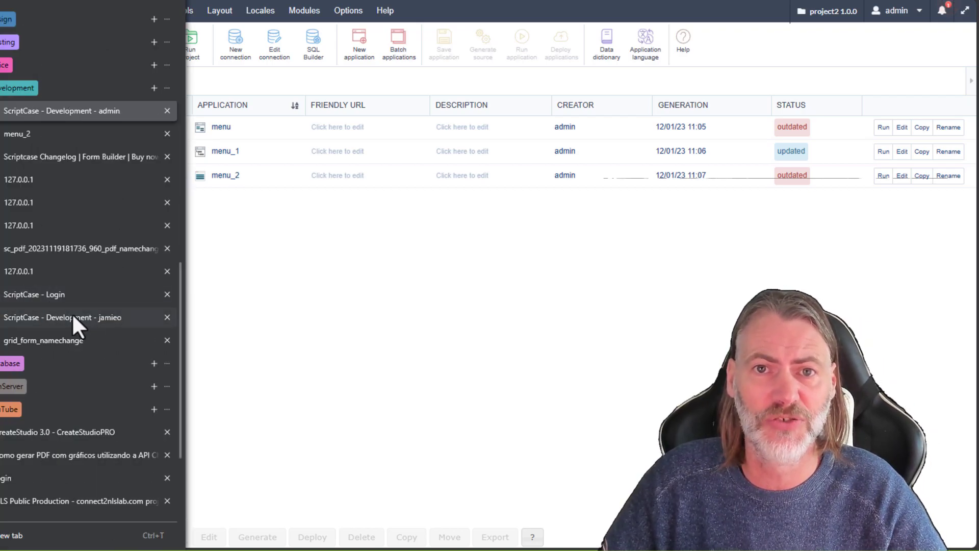
click(64, 156)
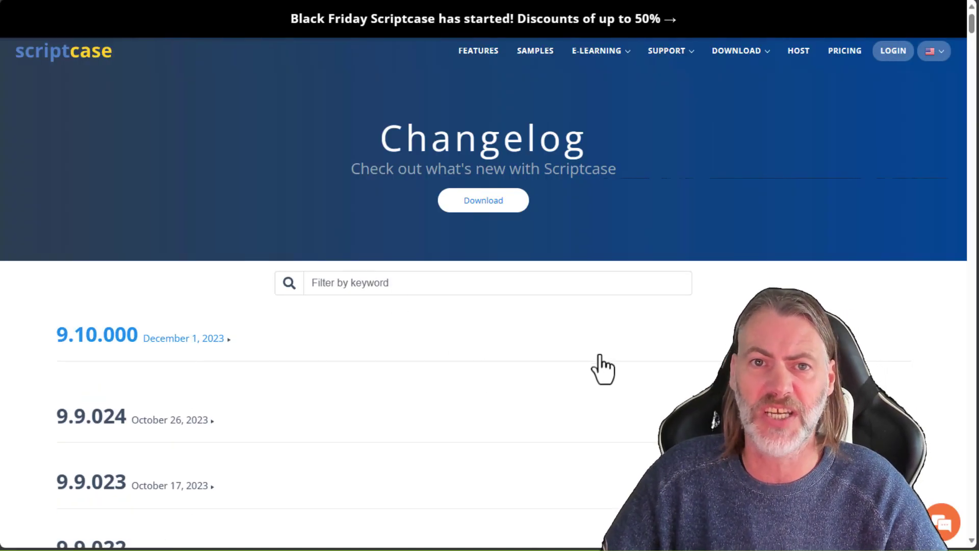
scroll(518, 250, down, 3)
click(282, 186)
scroll(367, 240, down, 3)
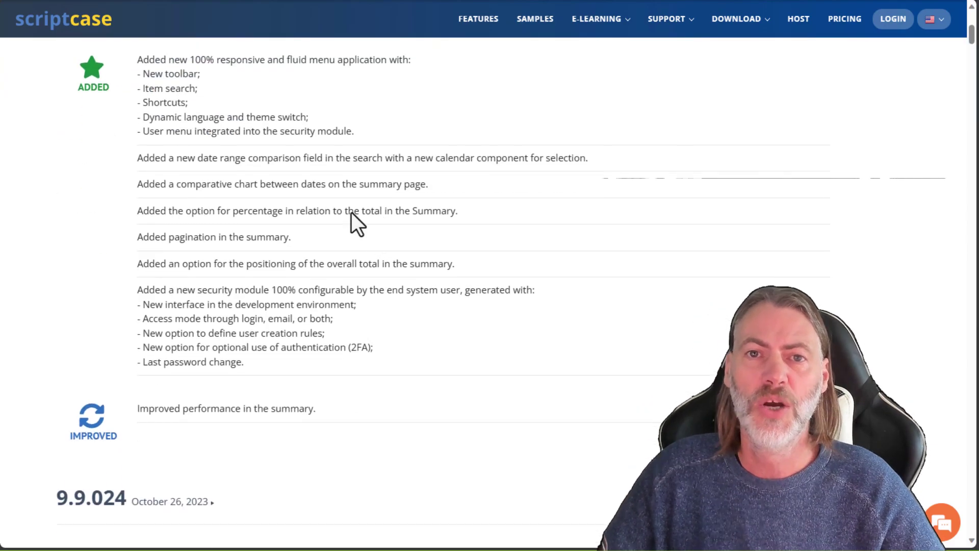
drag(148, 60, 357, 136)
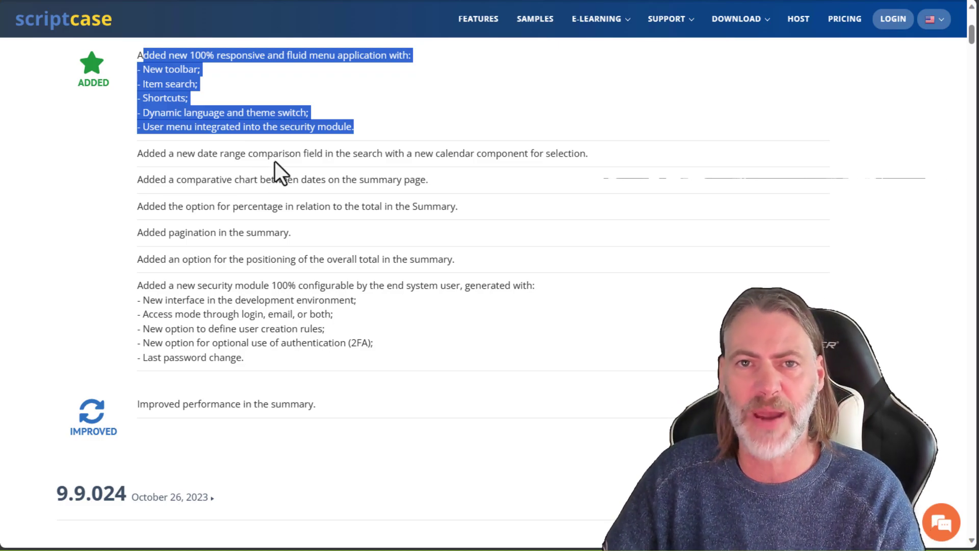
click(212, 183)
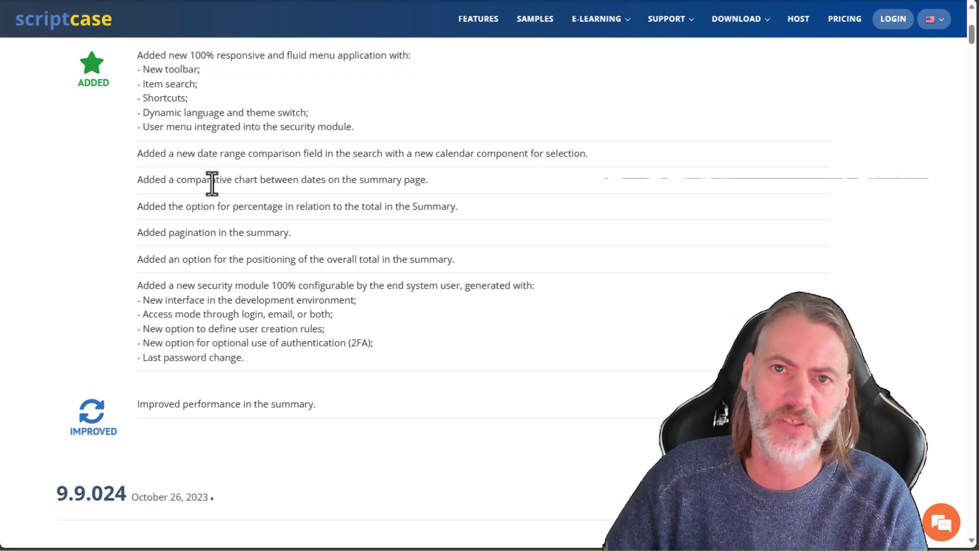
Read the 9.10.000 changelog entries on summary options, the new security module and improved summary performance
drag(212, 184, 429, 181)
drag(178, 207, 374, 207)
click(436, 206)
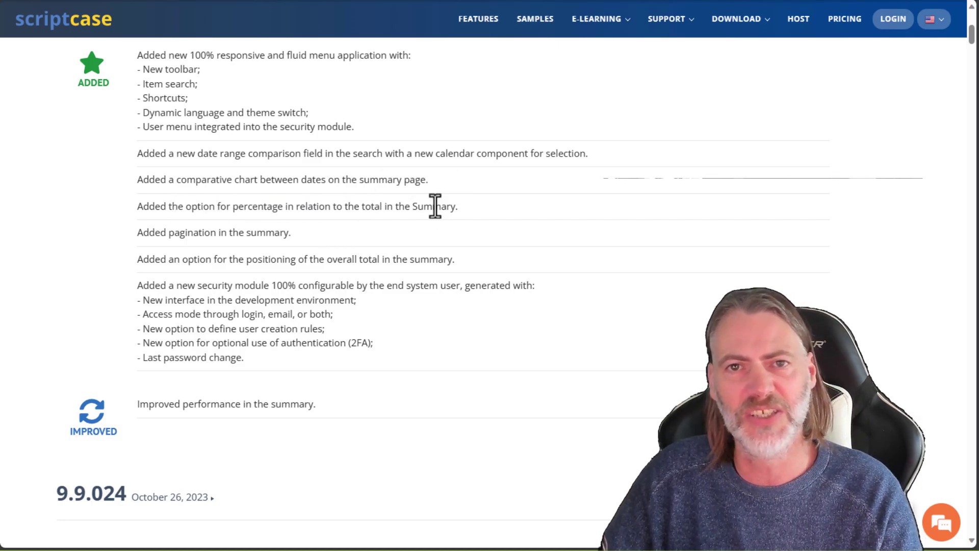
drag(181, 232, 226, 245)
click(181, 260)
drag(149, 260, 367, 271)
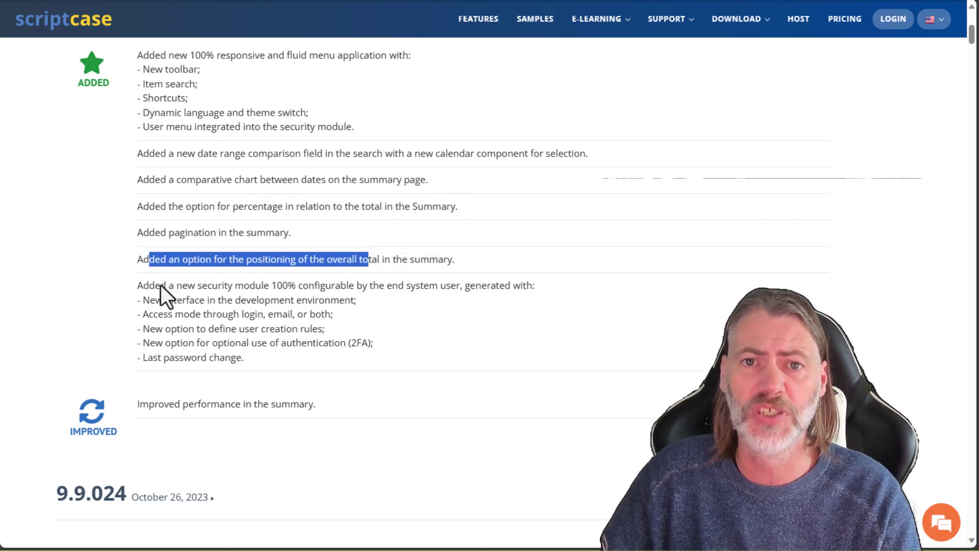
drag(135, 285, 284, 362)
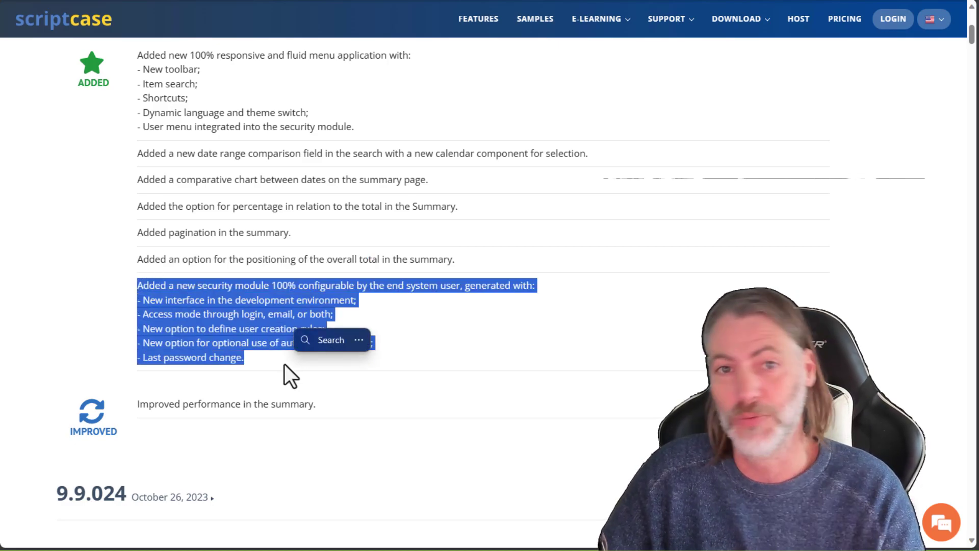
drag(170, 405, 400, 409)
click(526, 341)
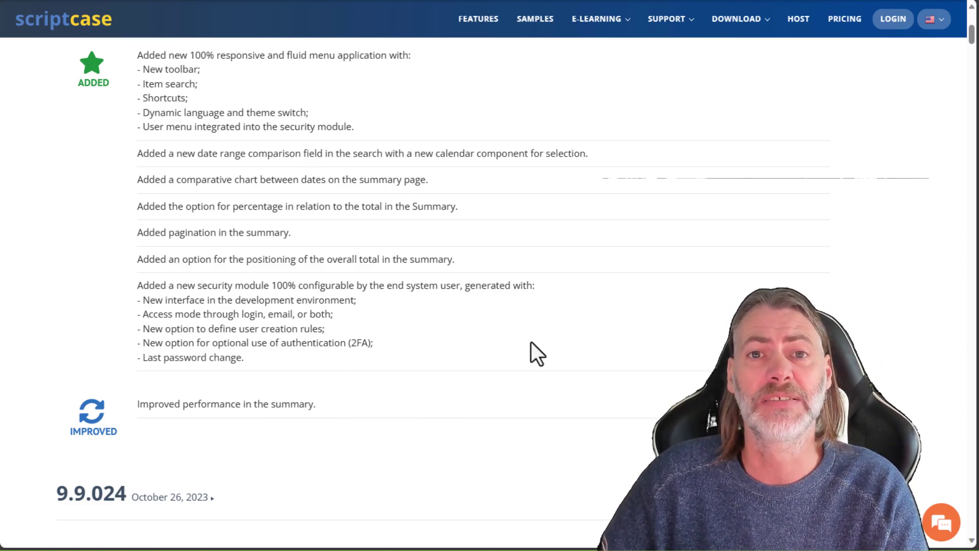
scroll(531, 343, up, 3)
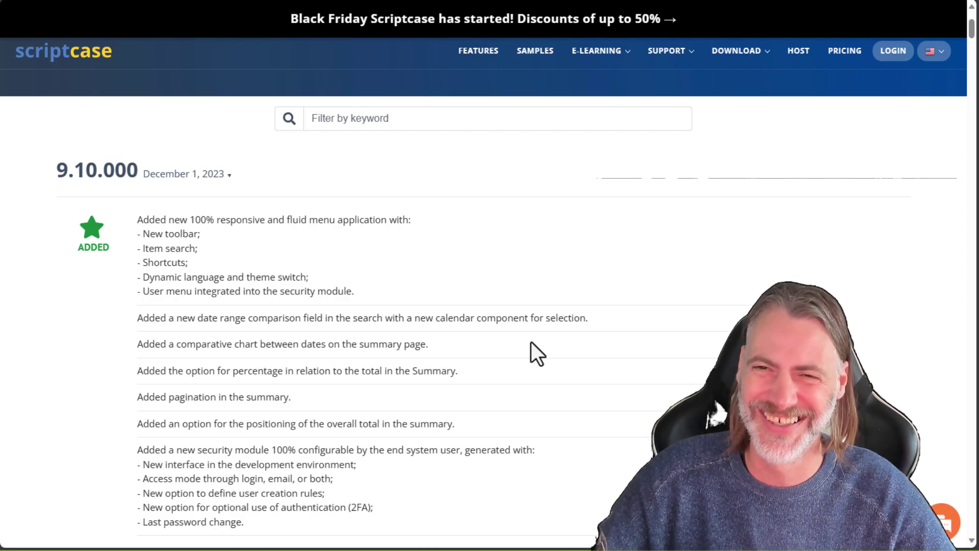
scroll(531, 342, down, 3)
scroll(540, 334, up, 3)
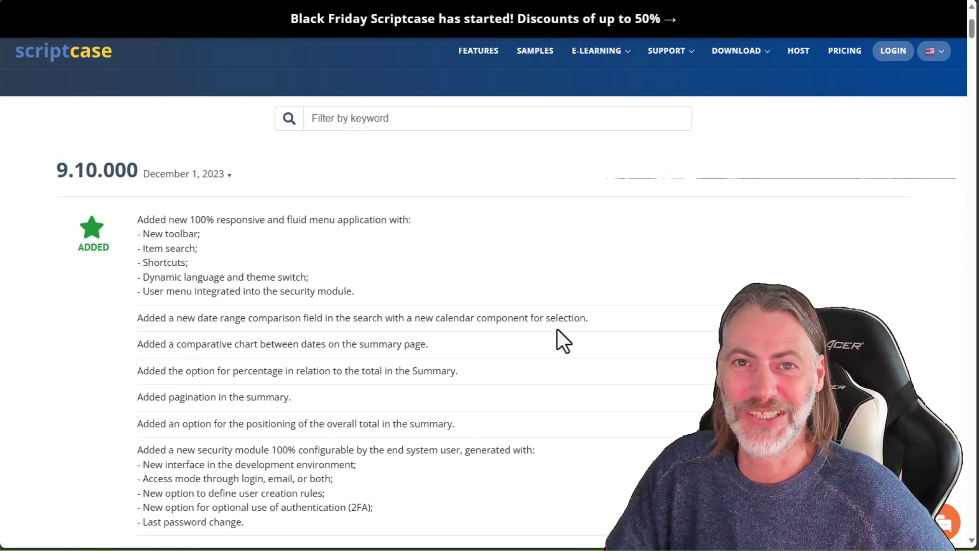